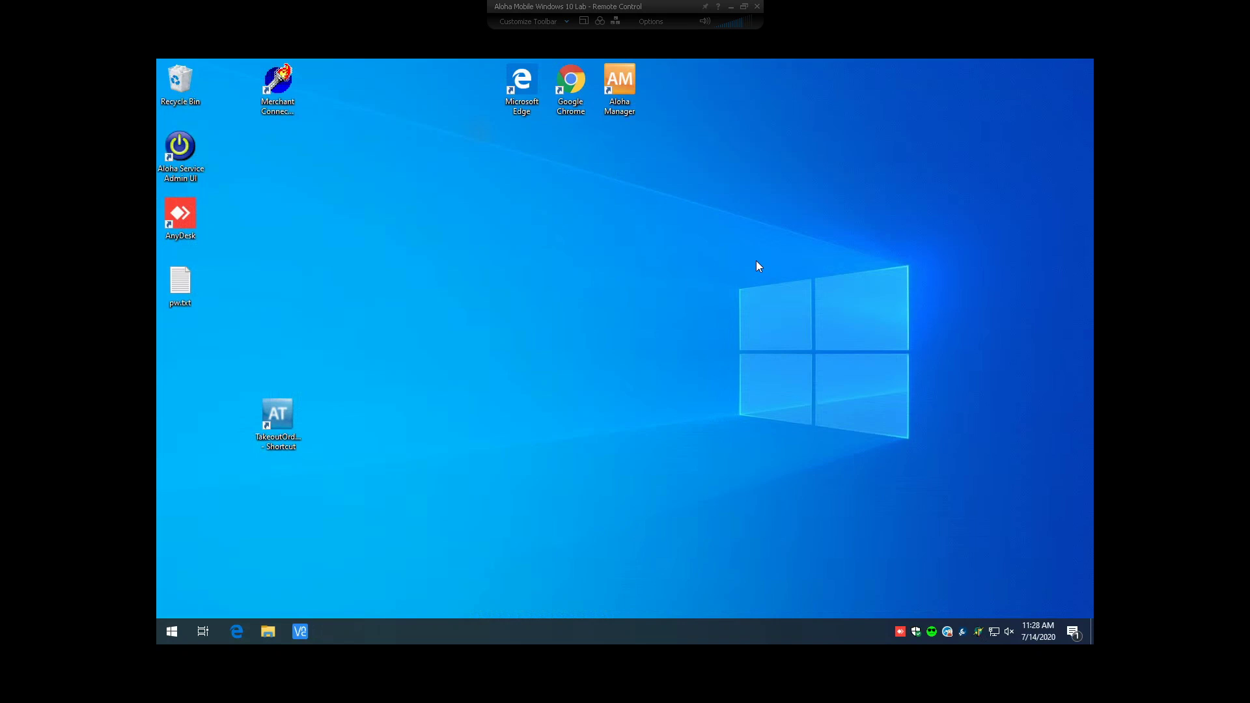
# Start Aloha Manager, sign in with the employee number, and maximize the window
pyautogui.click(619, 83)
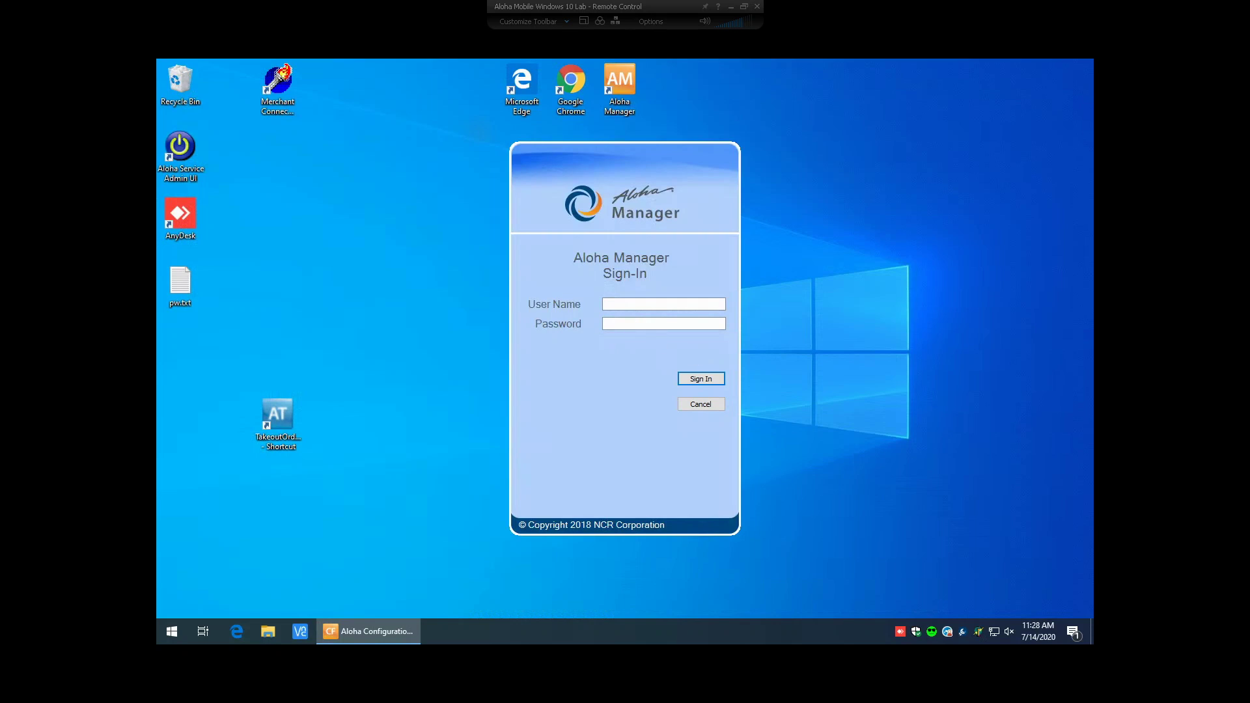
pyautogui.write('1')
pyautogui.press('Return')
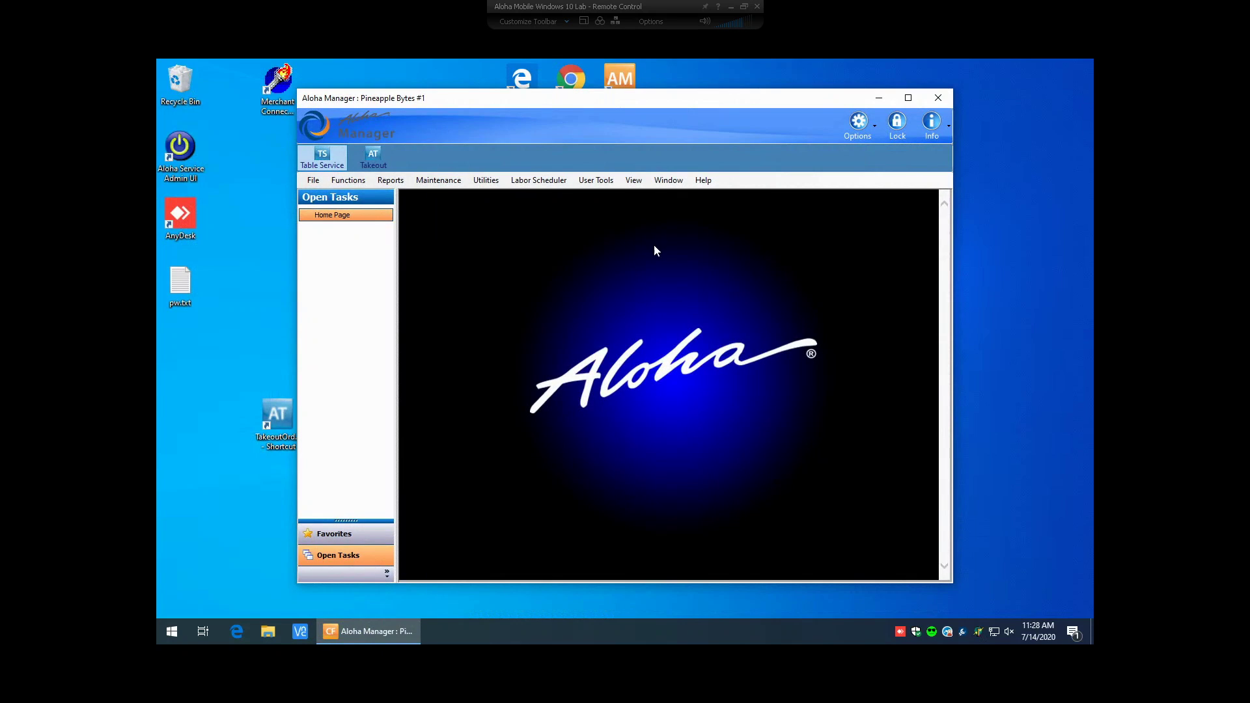
pyautogui.click(914, 99)
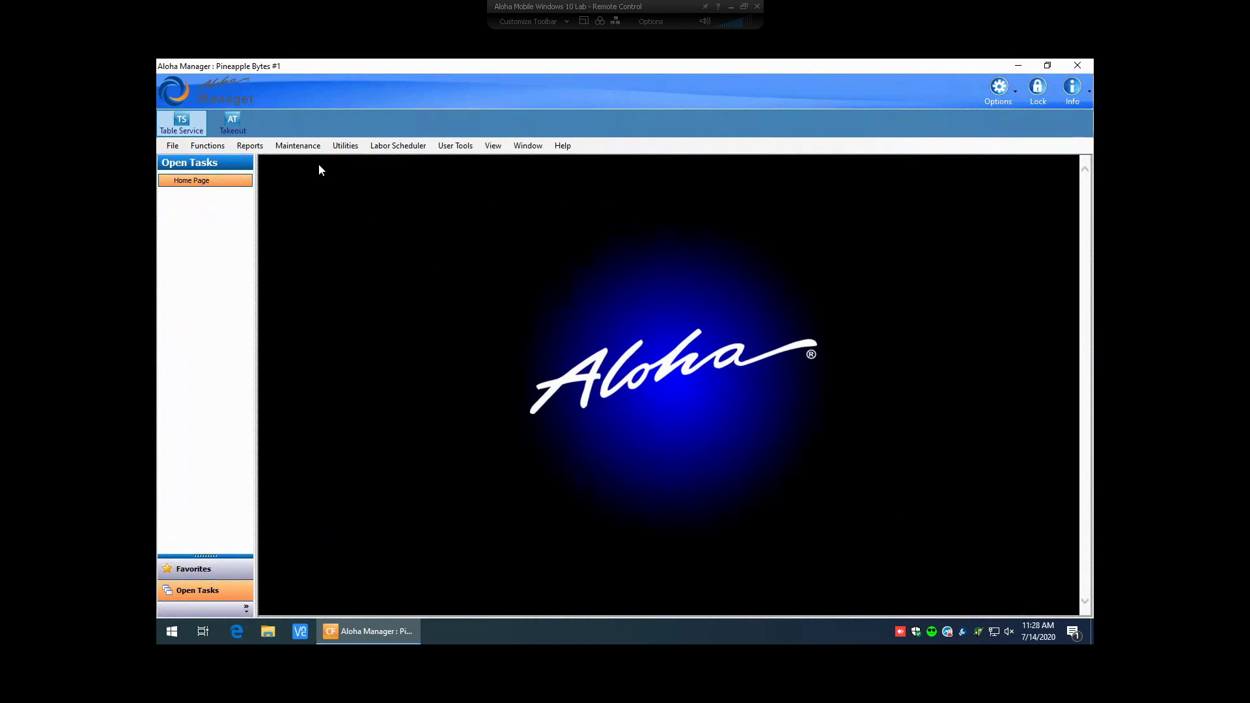
# Open the Employees form from Maintenance > Labor
pyautogui.click(300, 149)
pyautogui.moveTo(304, 161)
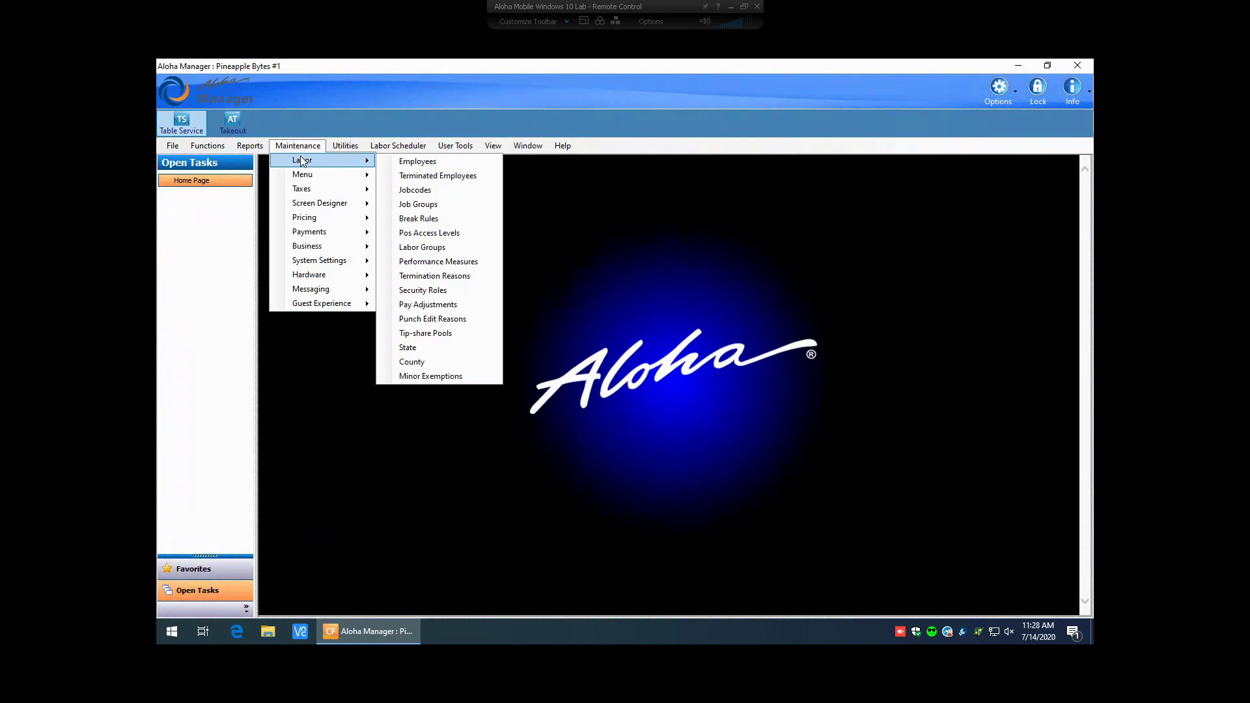
pyautogui.click(410, 164)
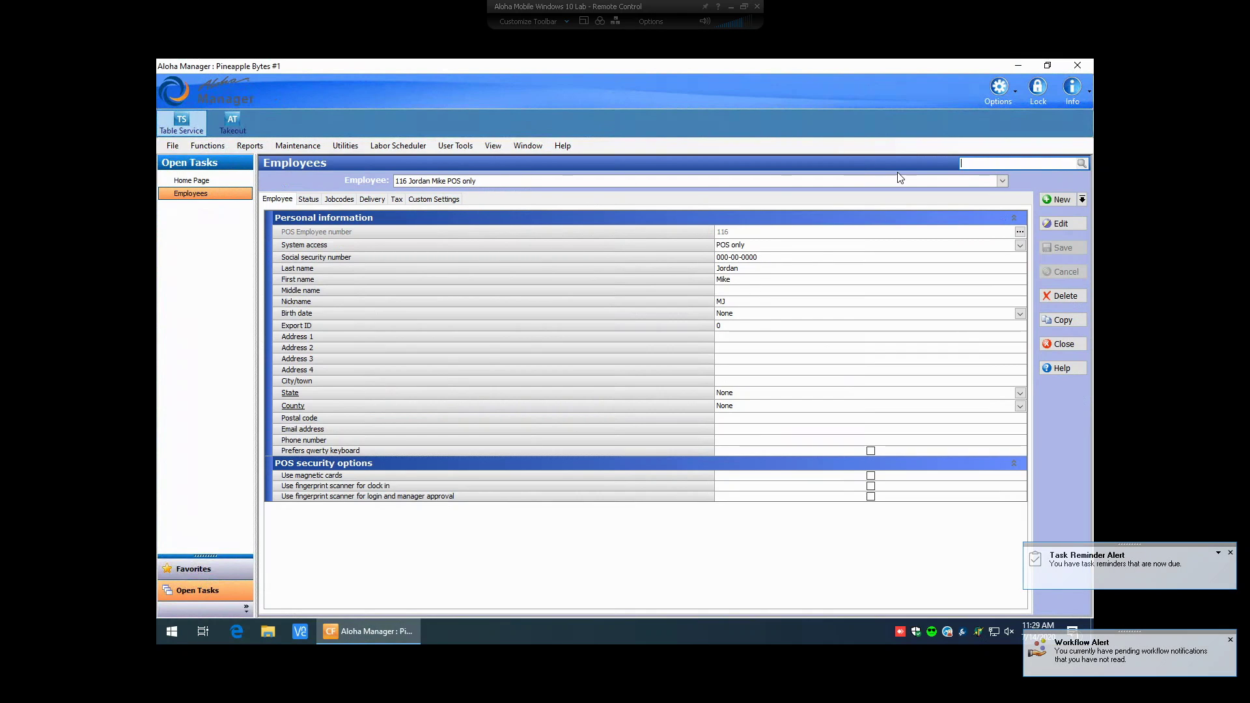
pyautogui.click(1003, 181)
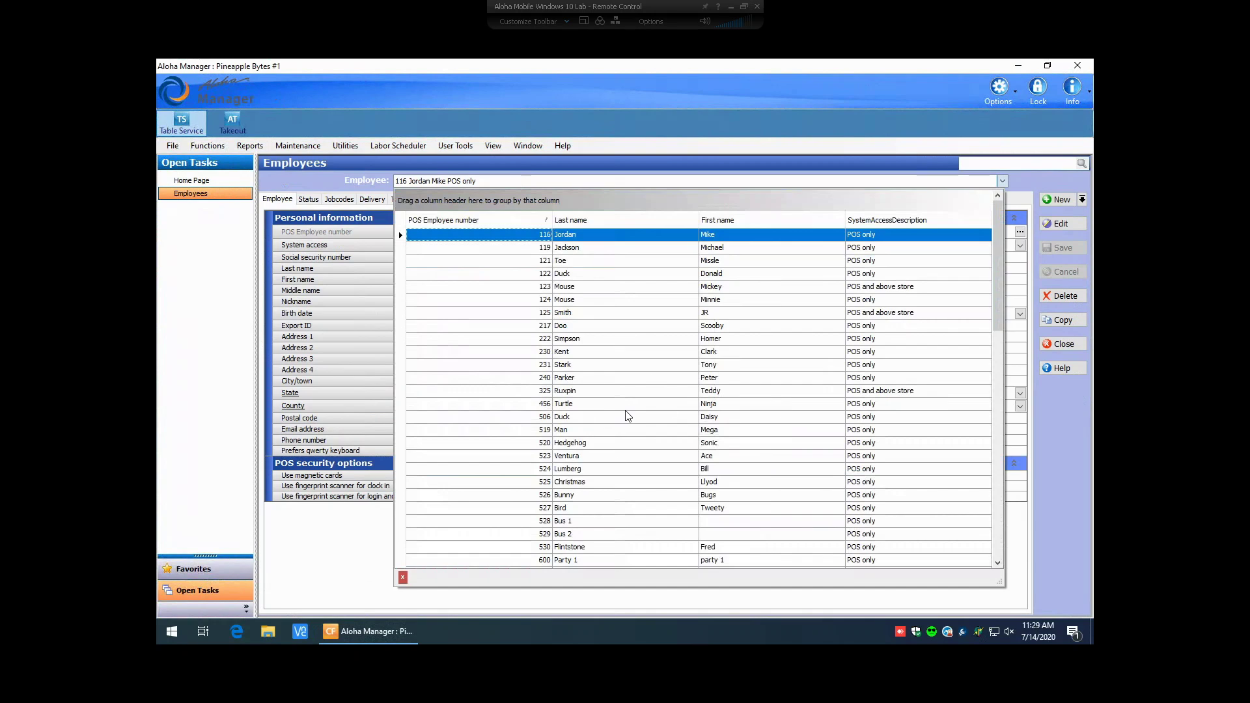
pyautogui.scroll(-9, 625, 418)
pyautogui.scroll(-6, 627, 417)
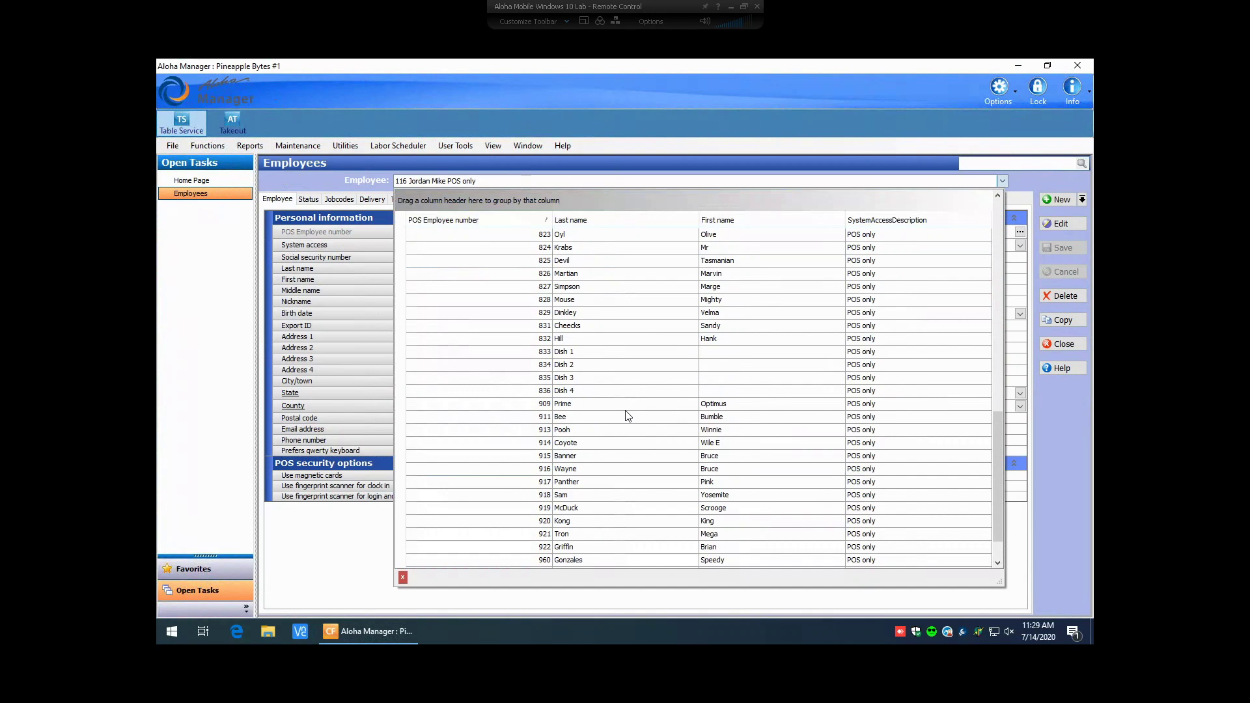
pyautogui.scroll(15, 627, 415)
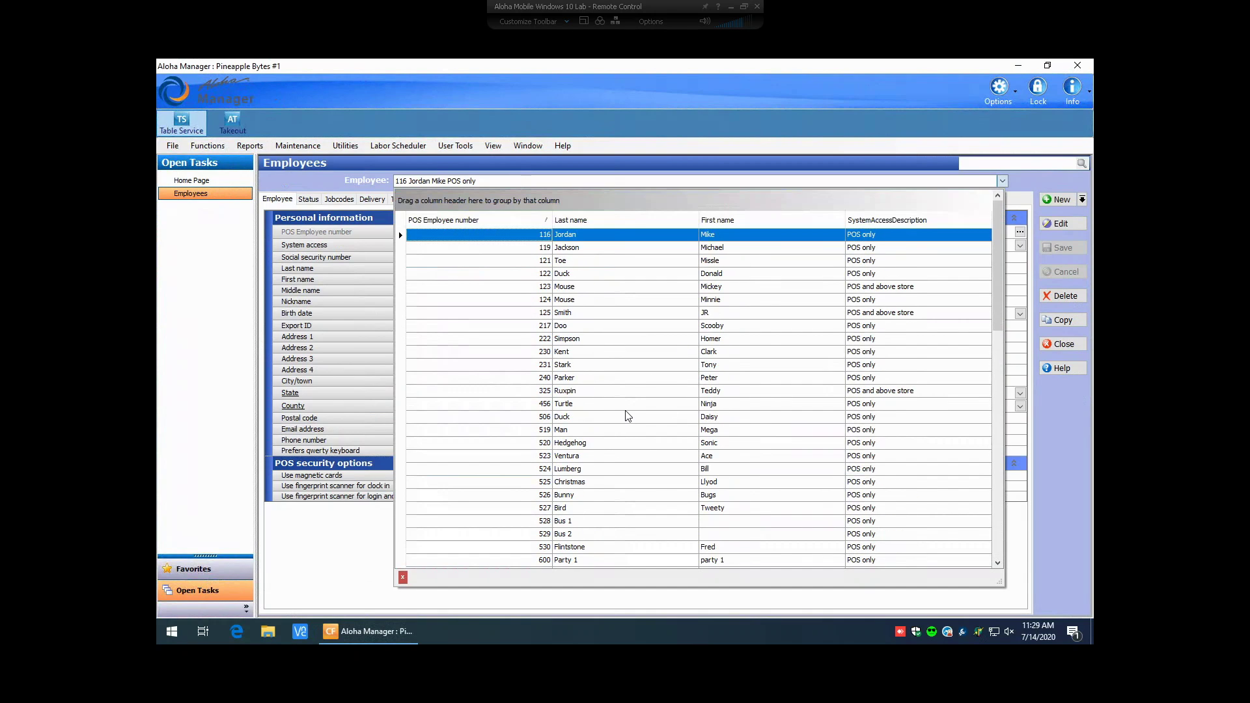
pyautogui.click(338, 571)
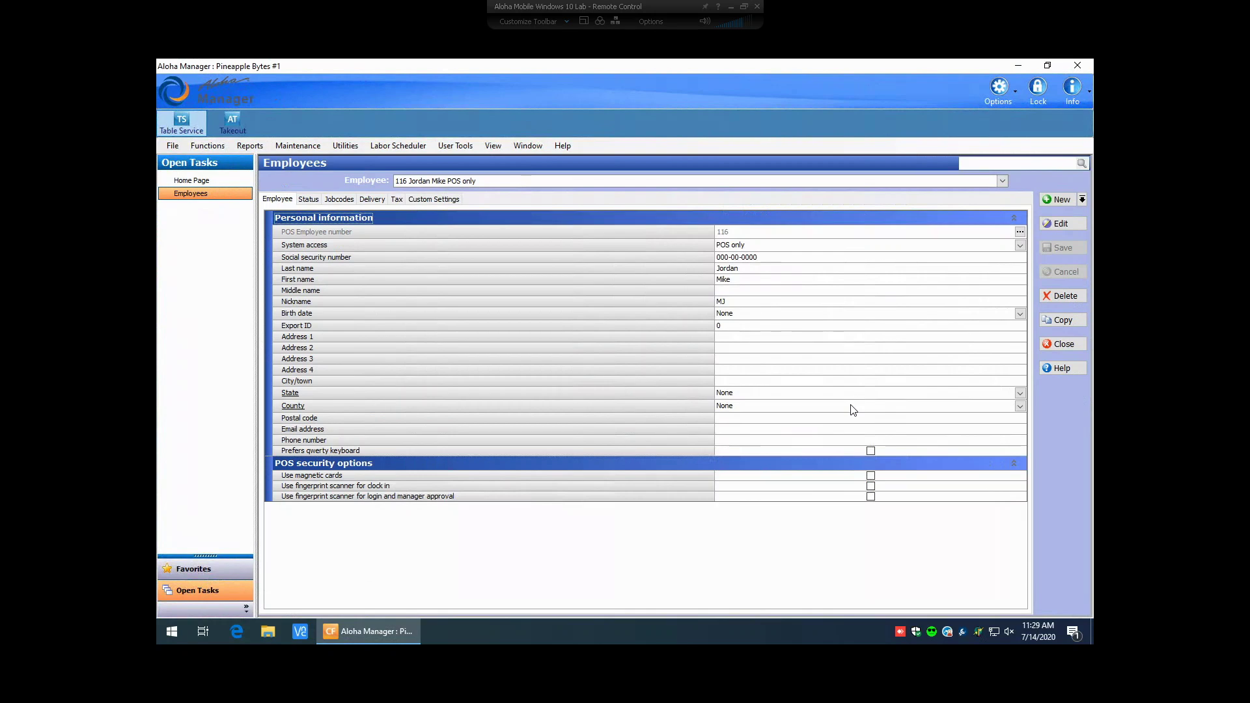
pyautogui.click(1081, 201)
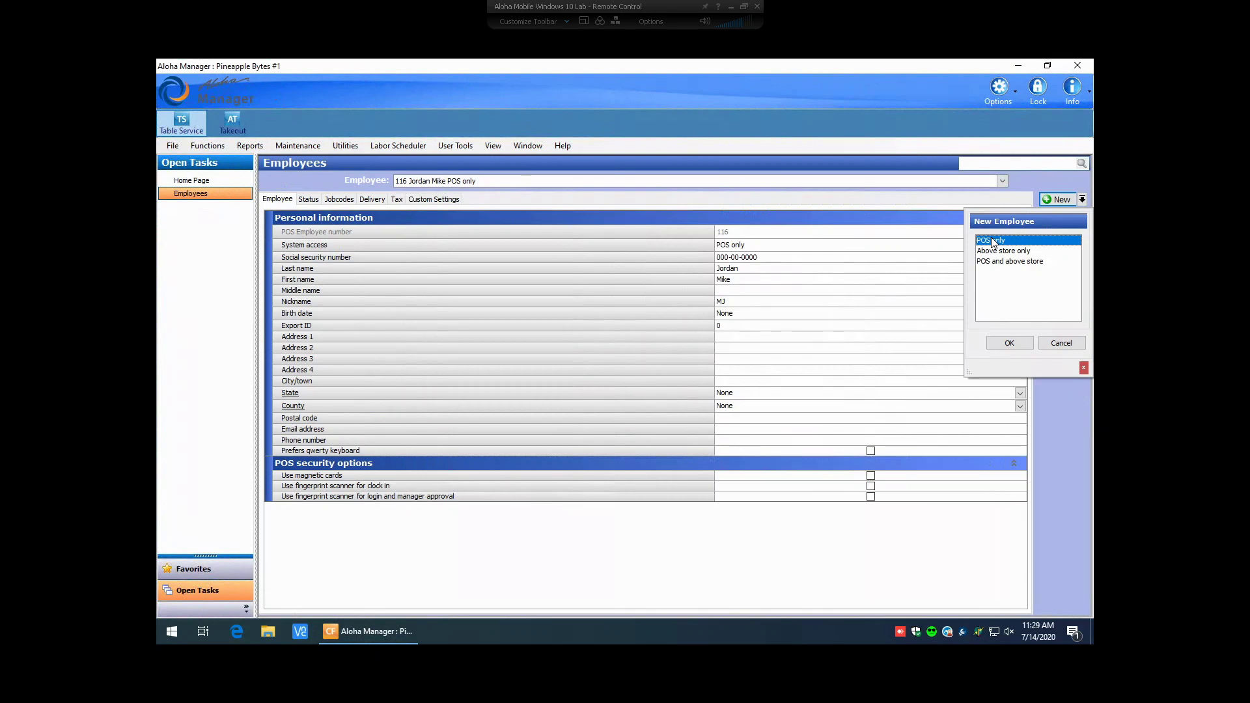
# Confirm creation of new POS-only employee number 126
pyautogui.click(1009, 343)
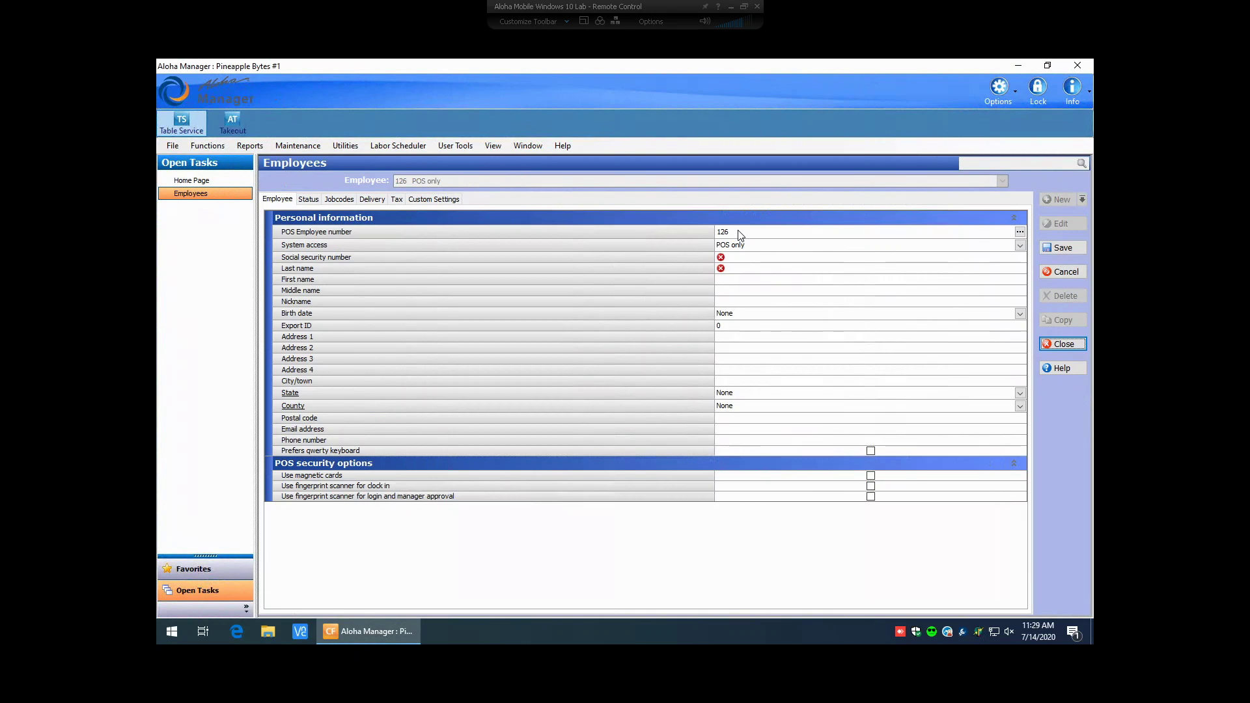
pyautogui.click(1020, 232)
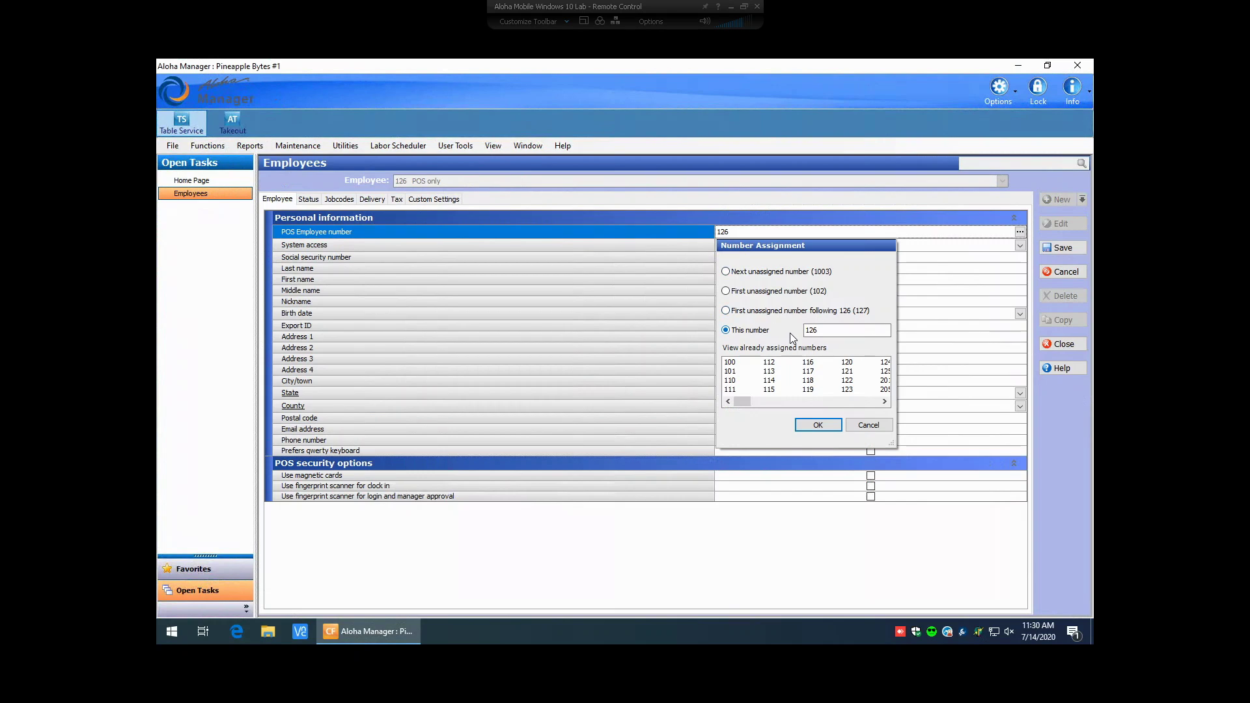
pyautogui.click(822, 331)
pyautogui.moveTo(741, 399)
pyautogui.mouseDown()
pyautogui.moveTo(880, 400)
pyautogui.moveTo(716, 401)
pyautogui.mouseUp()
pyautogui.click(819, 425)
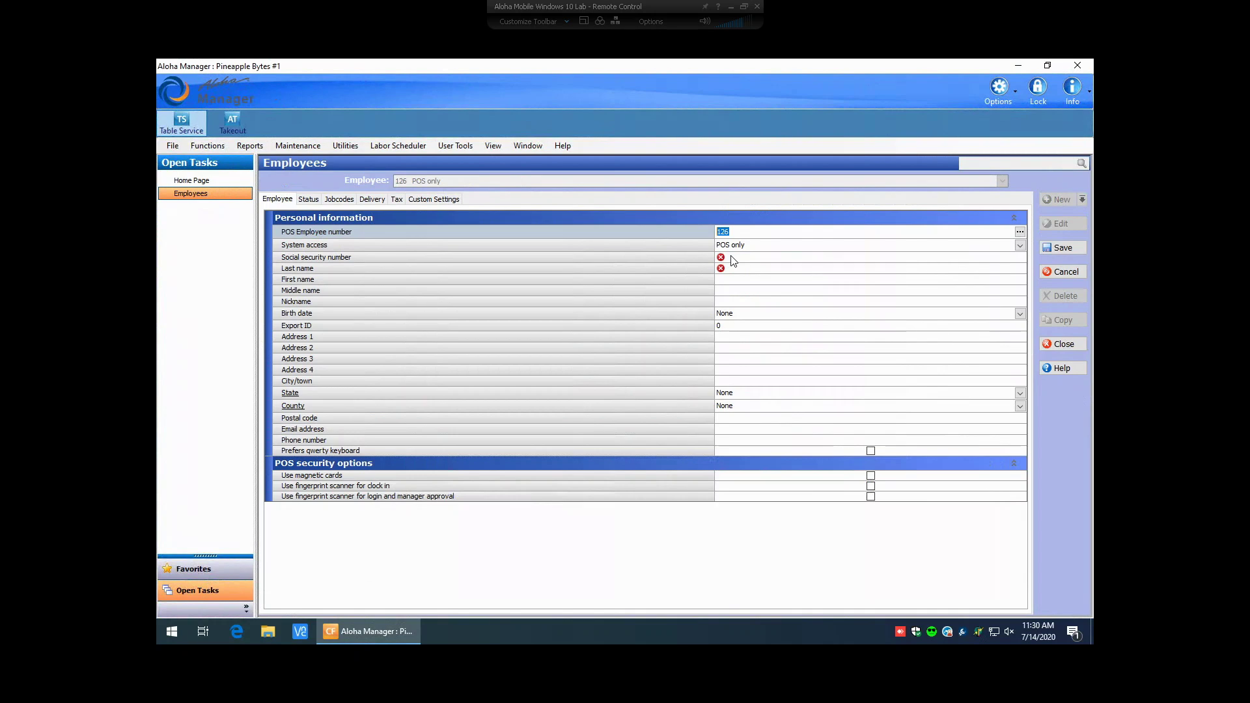
# Enter employee 126's social security number, last name and first name, then select the Nickname field
pyautogui.click(731, 258)
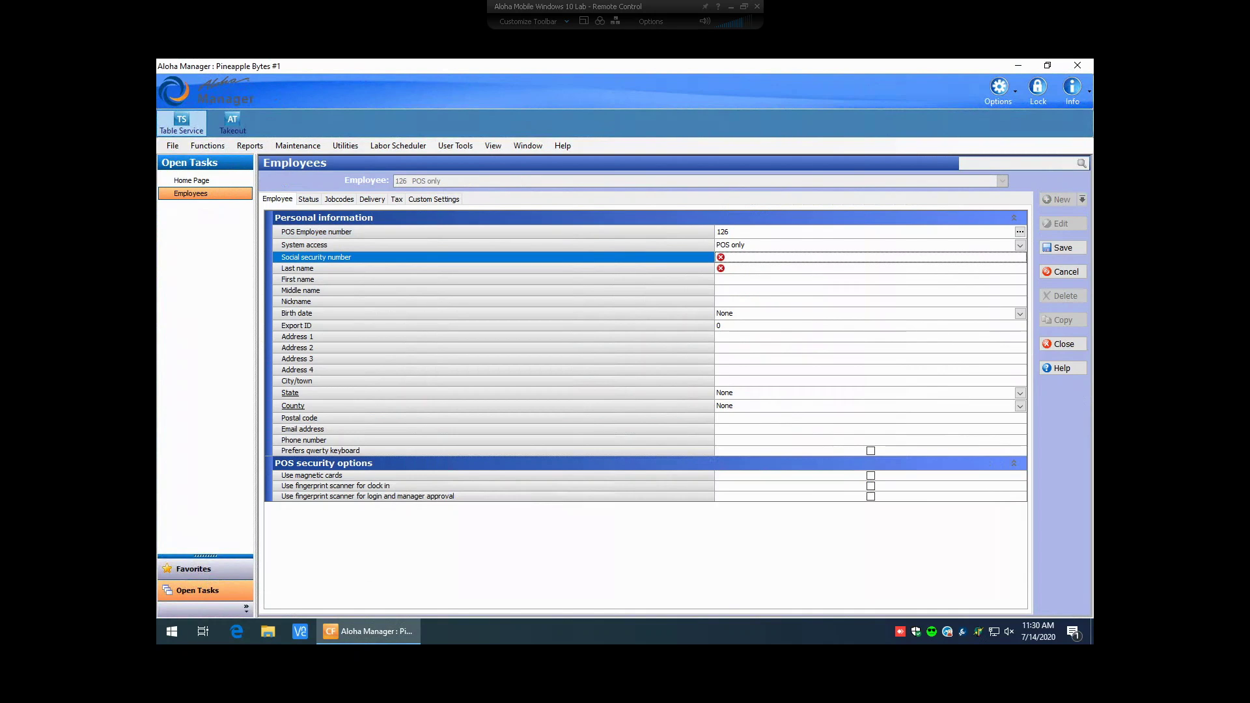
pyautogui.write('111111111')
pyautogui.press('Tab')
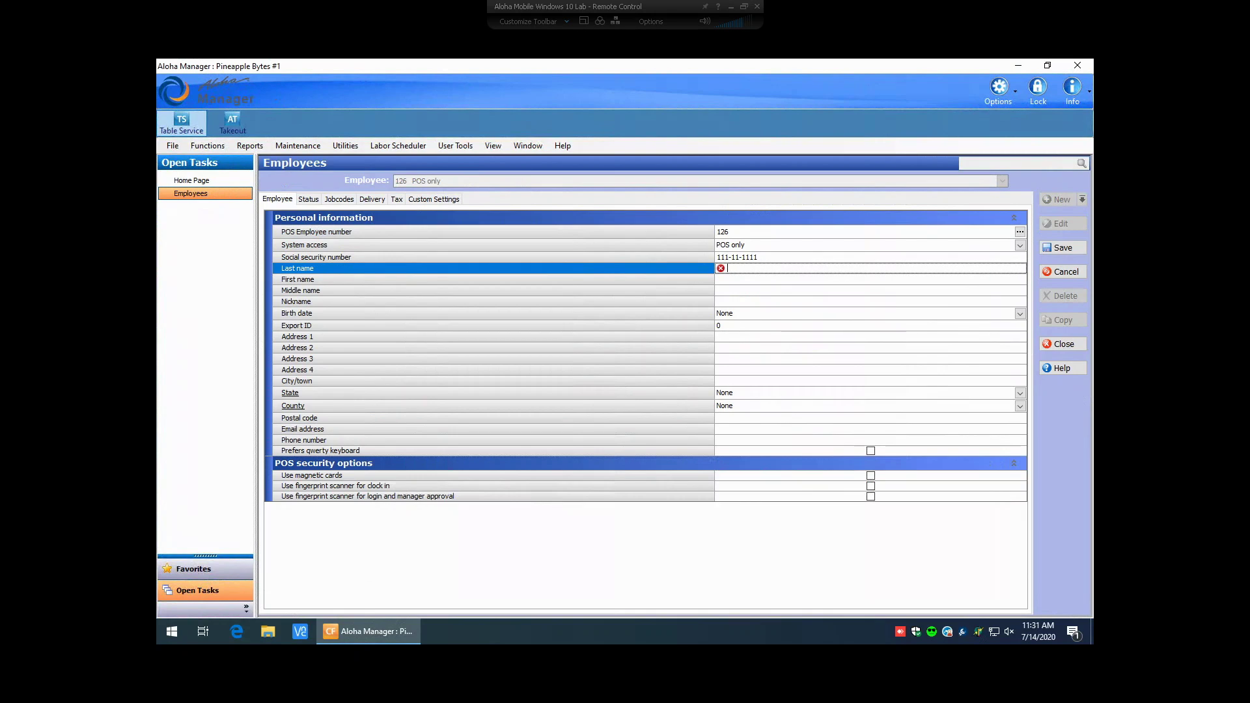
pyautogui.press('Tab')
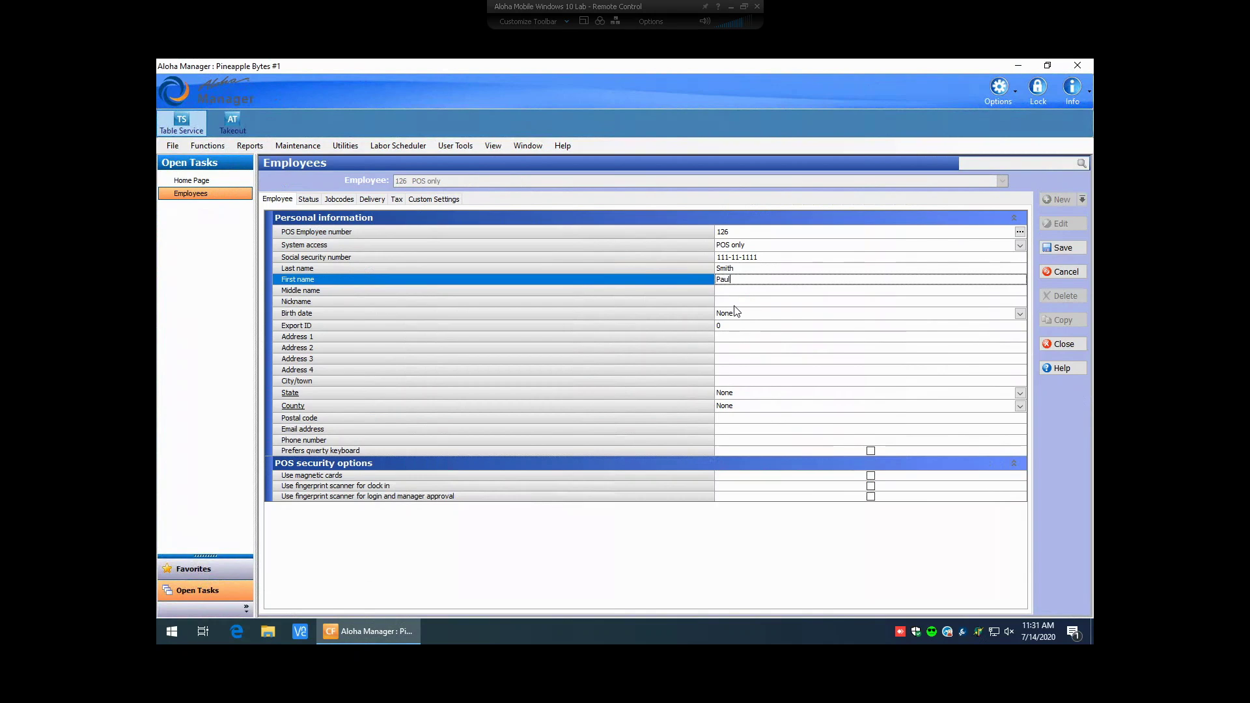
pyautogui.click(736, 301)
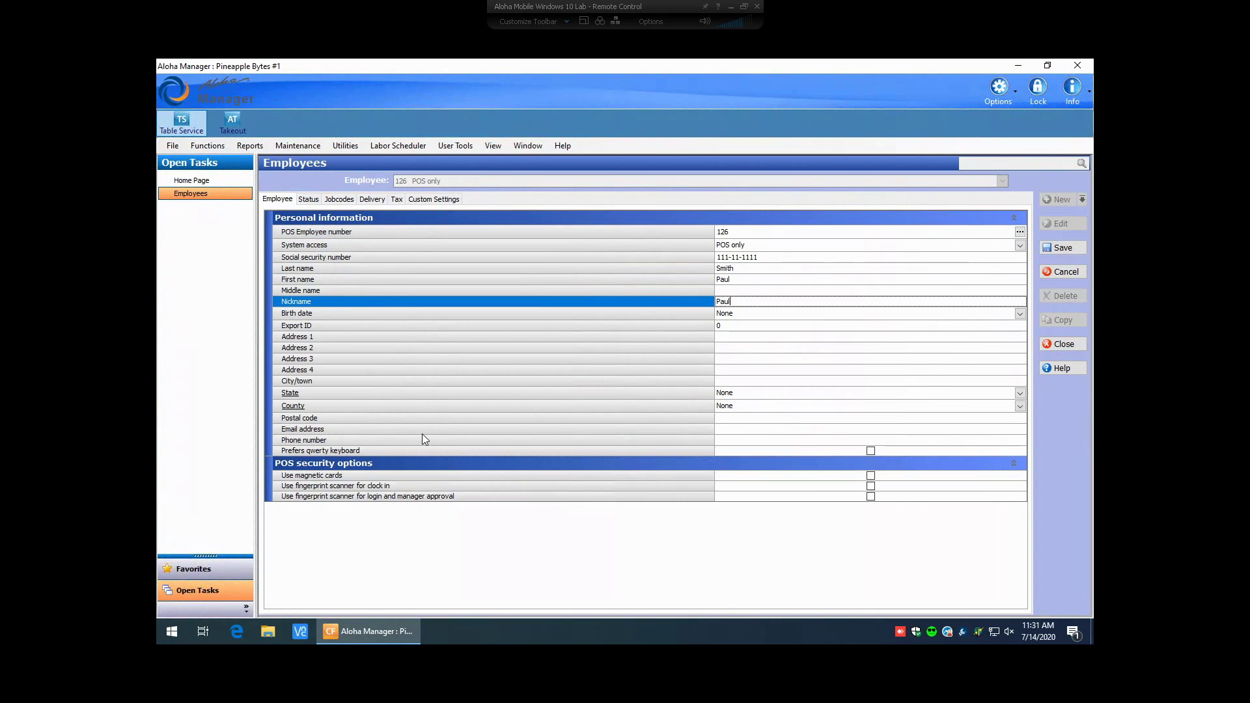
# View employee 126's Status page, then its empty Jobcodes and pay rates page
pyautogui.click(313, 202)
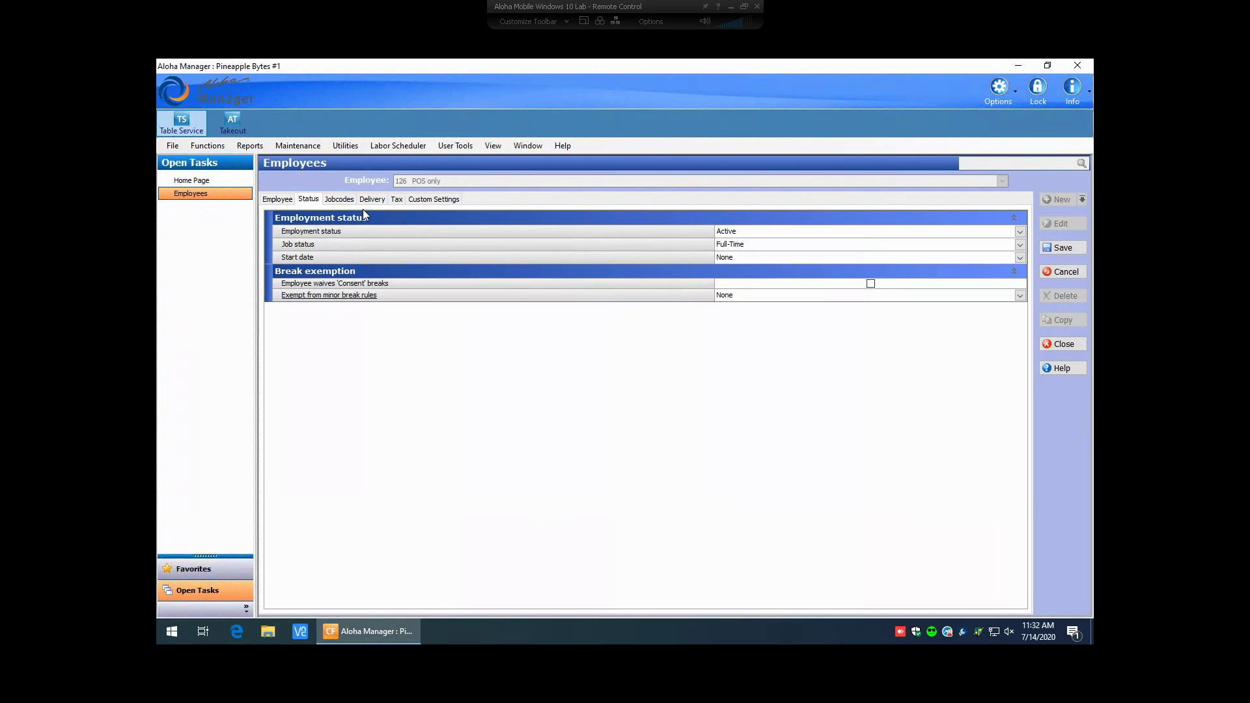
pyautogui.click(339, 200)
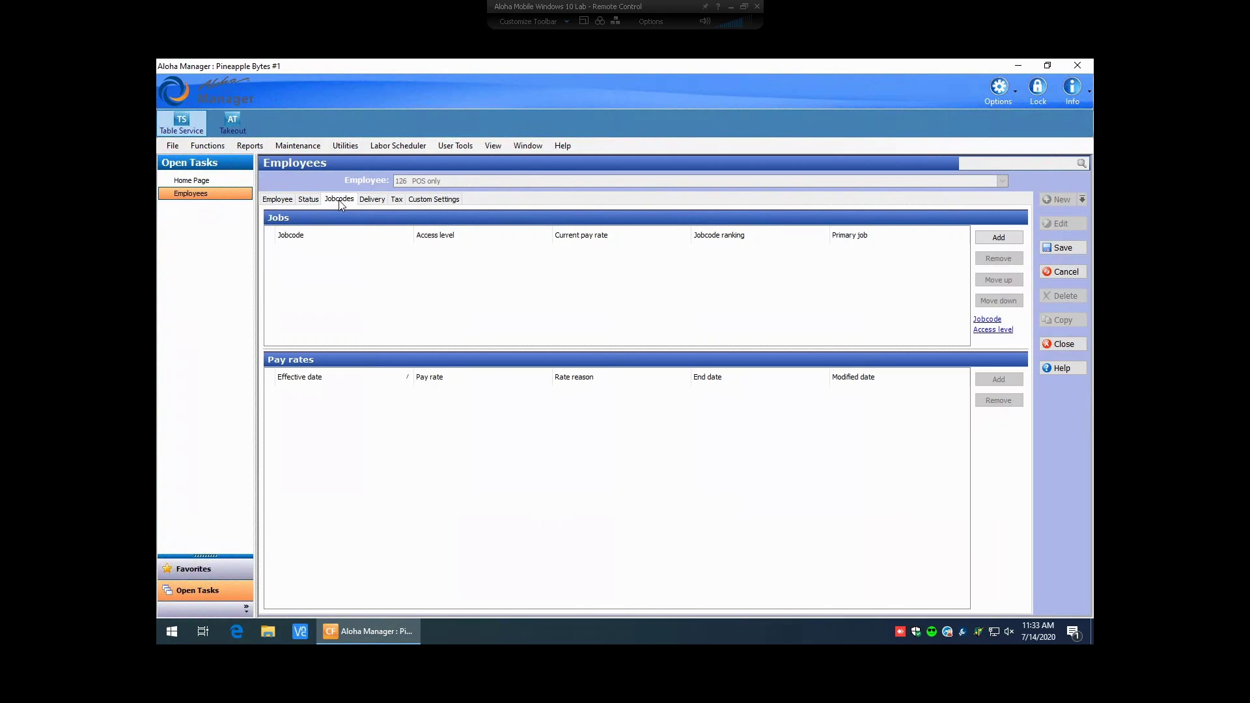
# Add the SERVER I job code to employee 126 with the SERVER access level
pyautogui.click(997, 239)
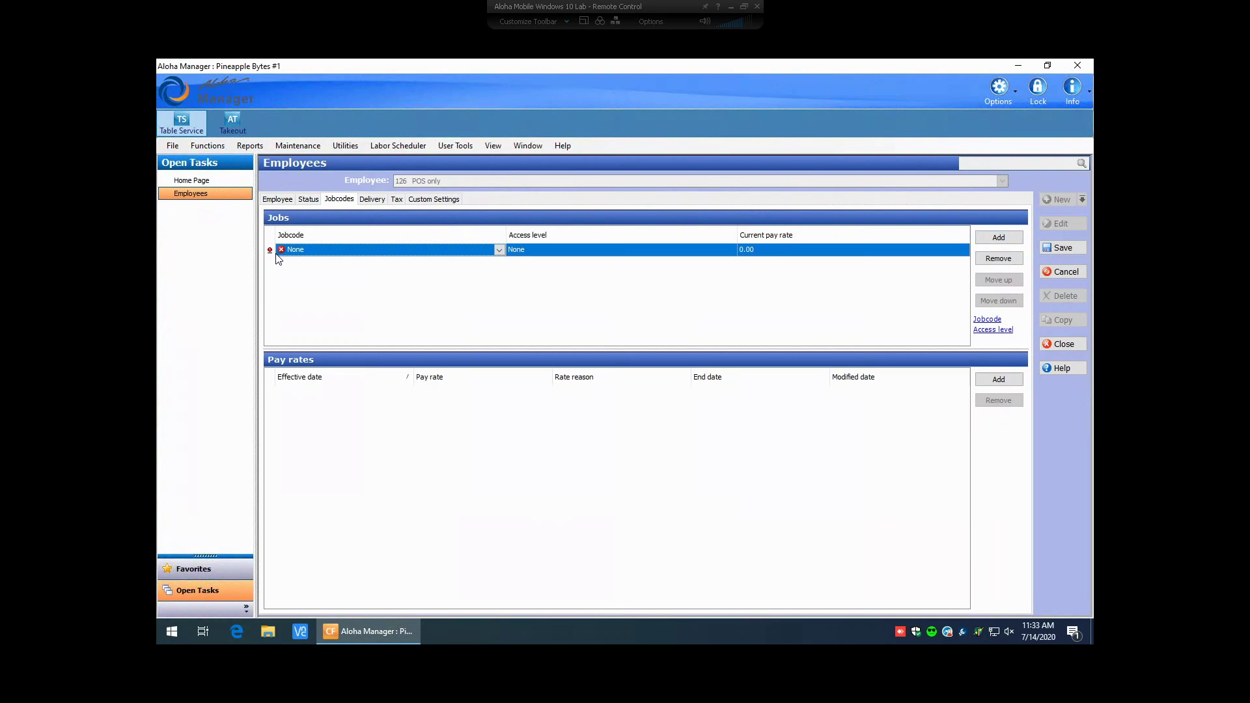
pyautogui.moveTo(286, 254)
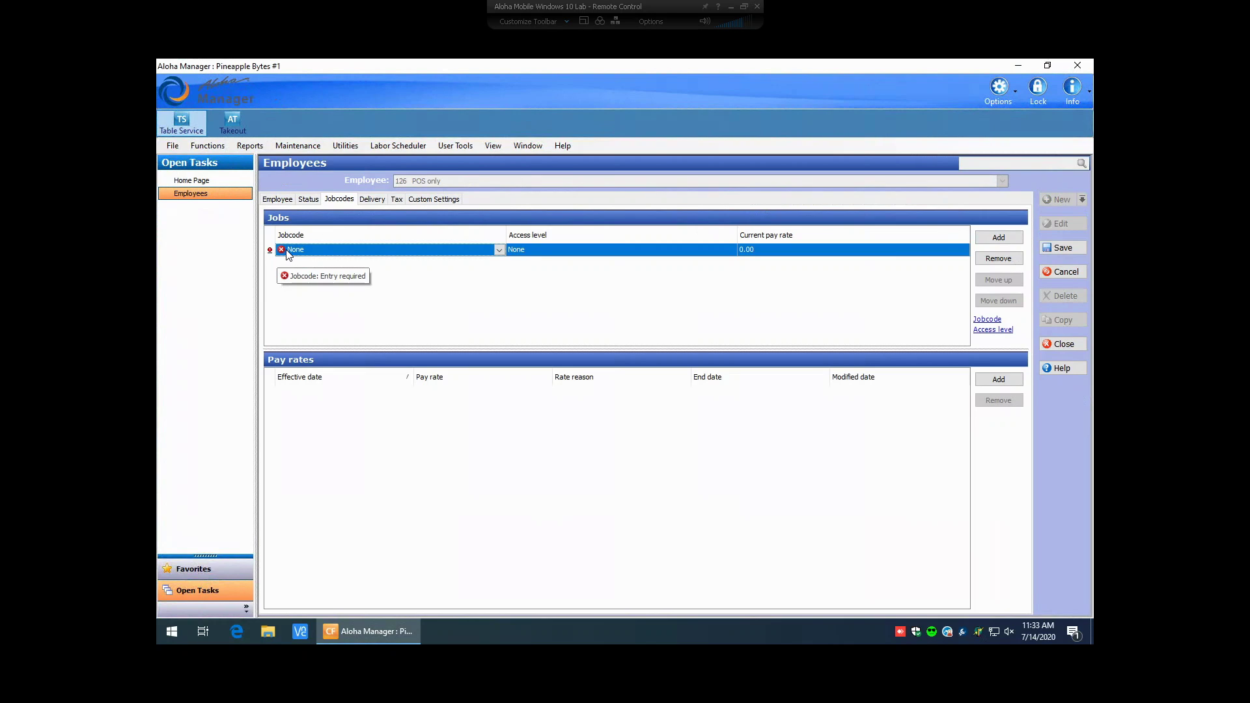
pyautogui.click(499, 250)
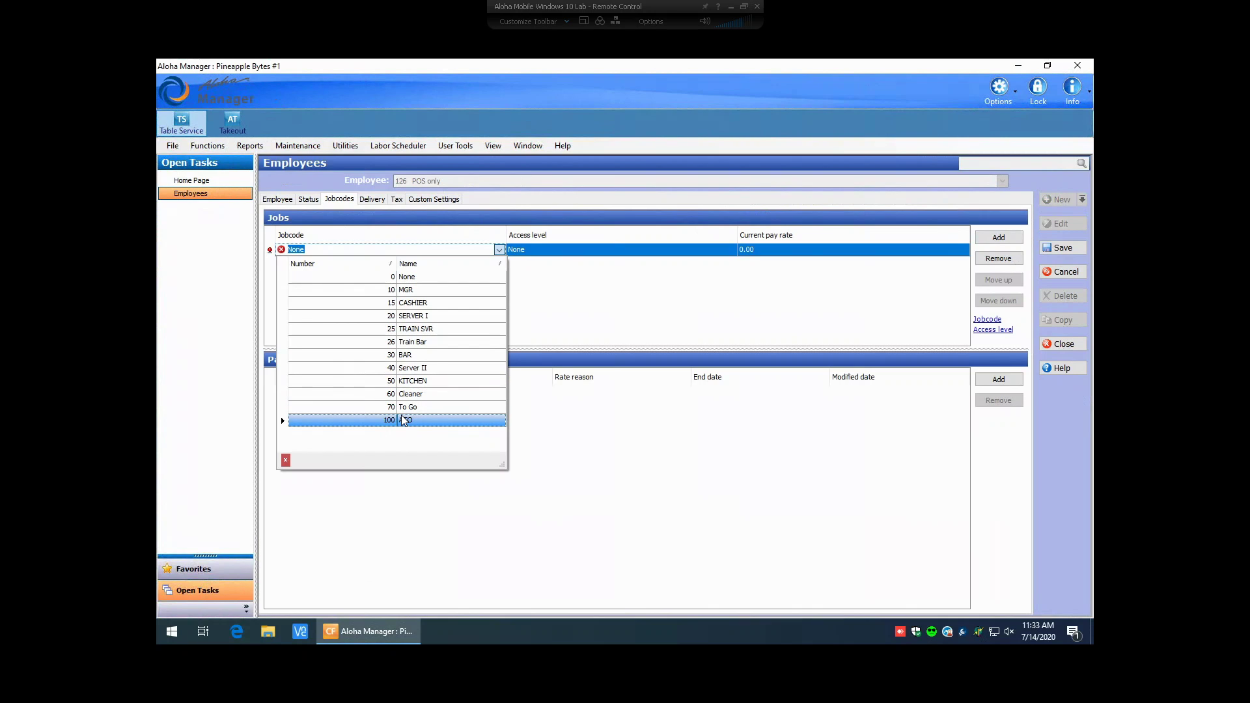
pyautogui.click(393, 319)
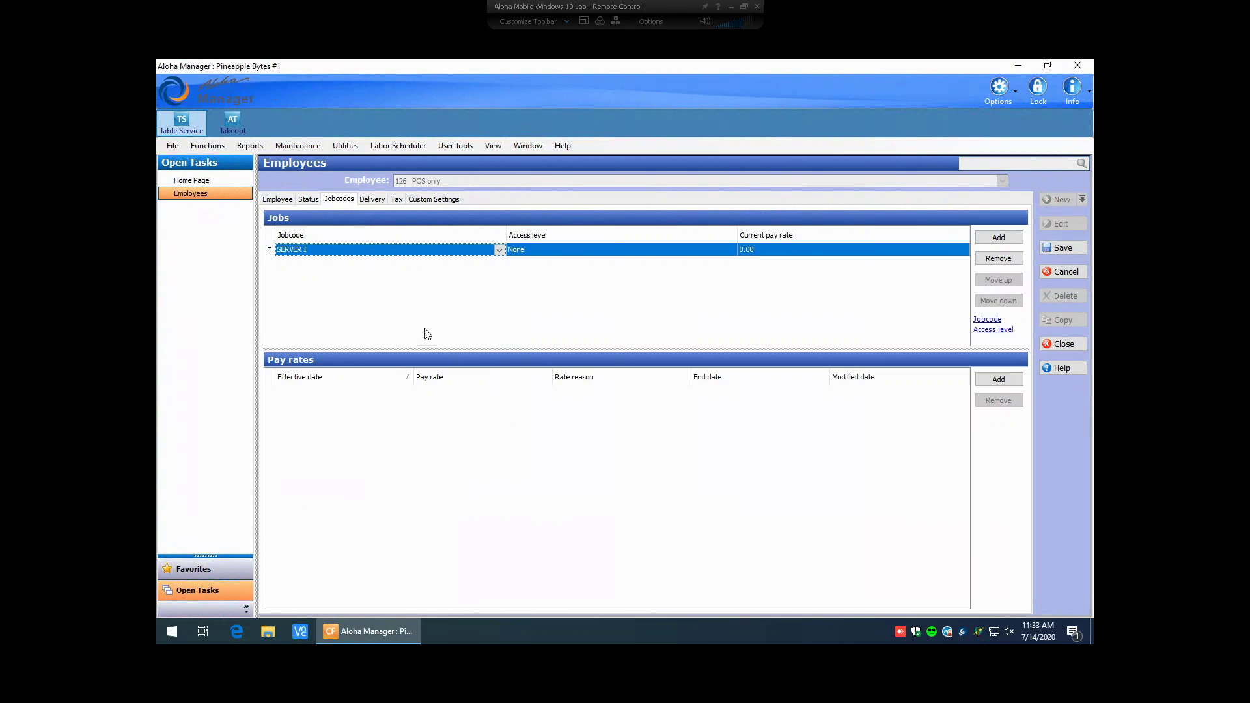
pyautogui.click(675, 254)
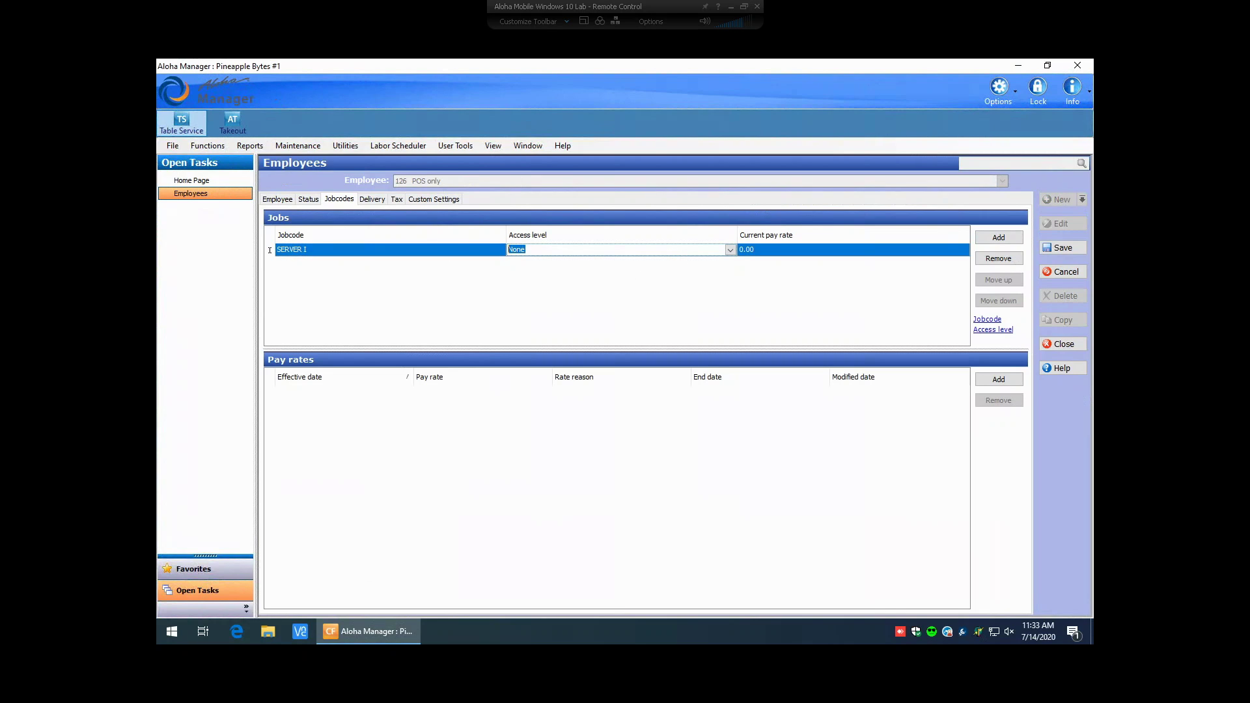
pyautogui.click(729, 251)
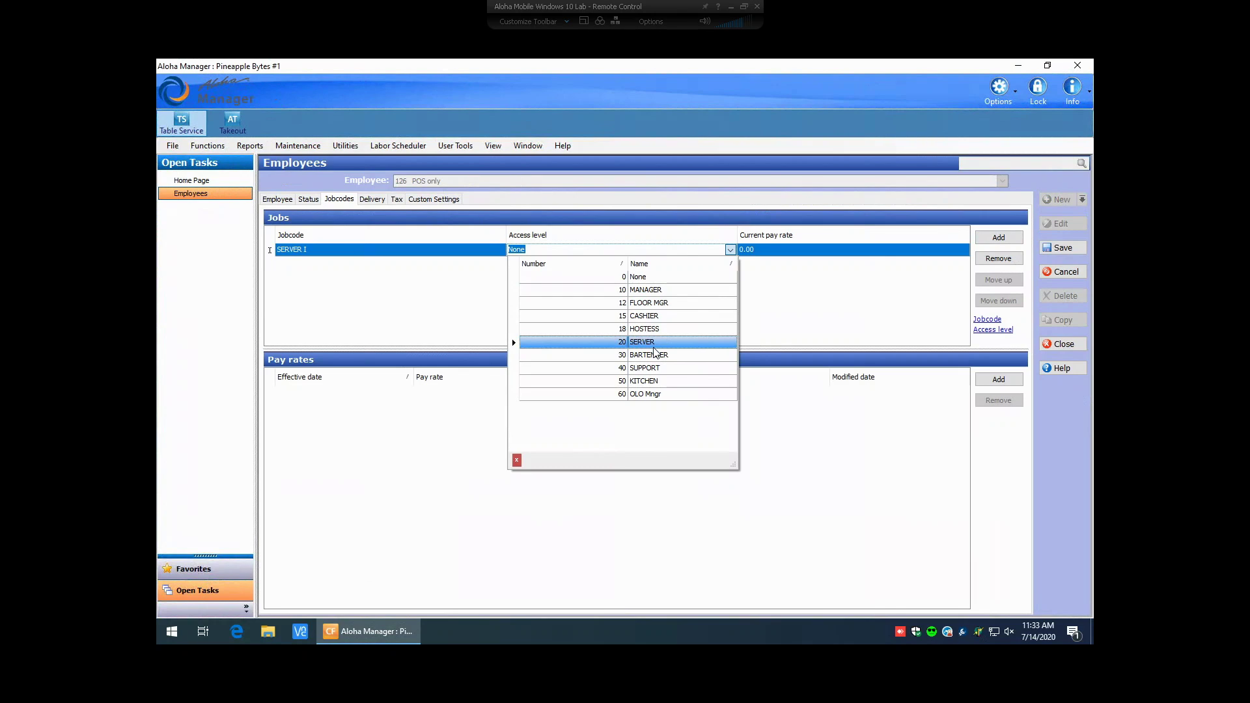
pyautogui.click(653, 346)
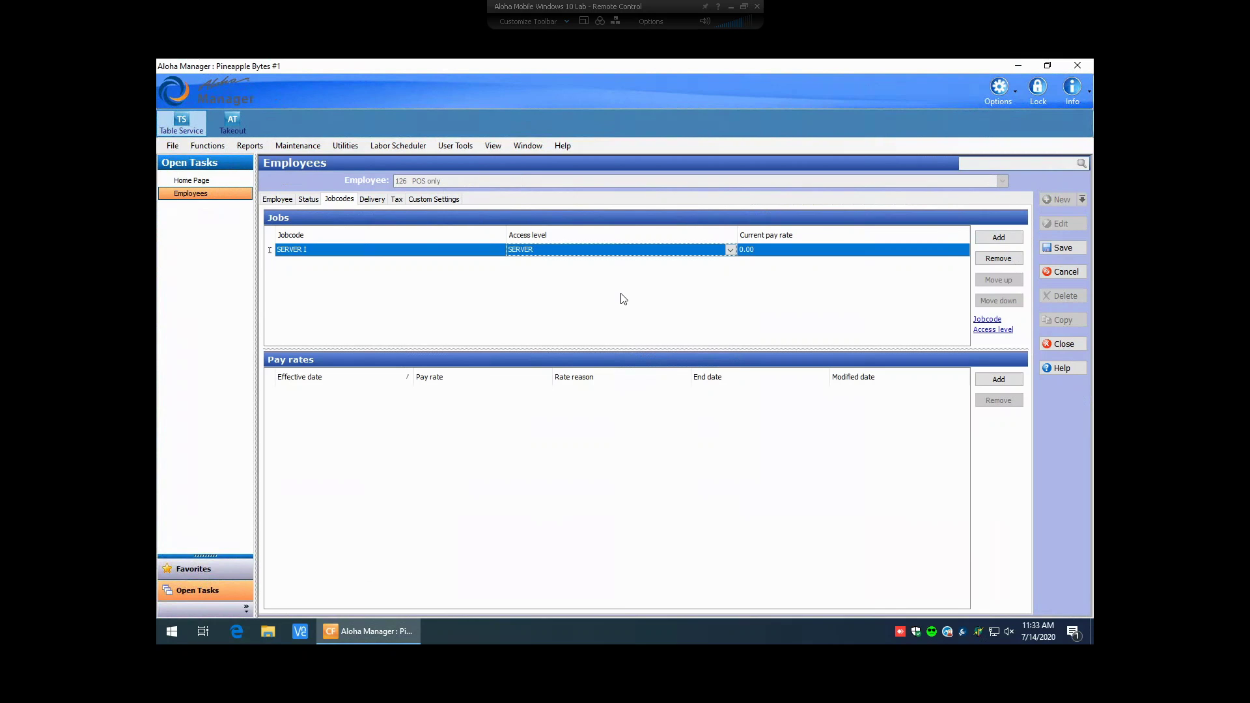
# Set the SERVER I current pay rate to 12.00 and save the record
pyautogui.click(769, 255)
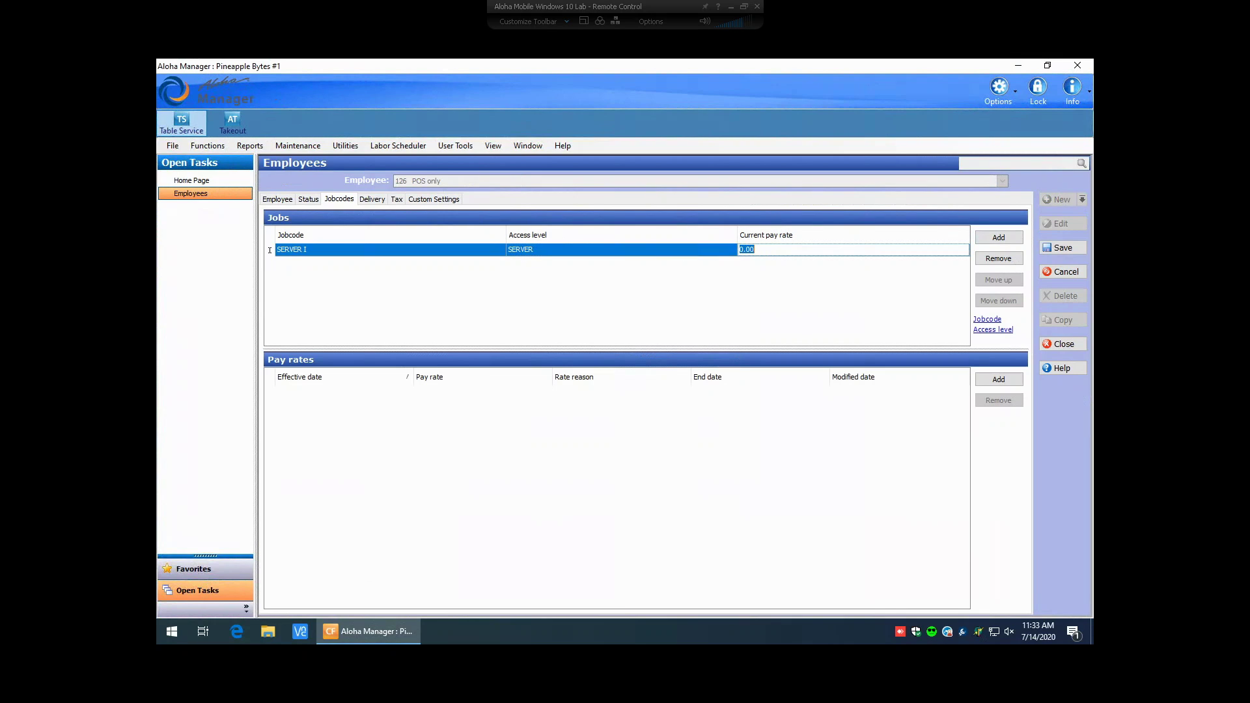
pyautogui.write('12.')
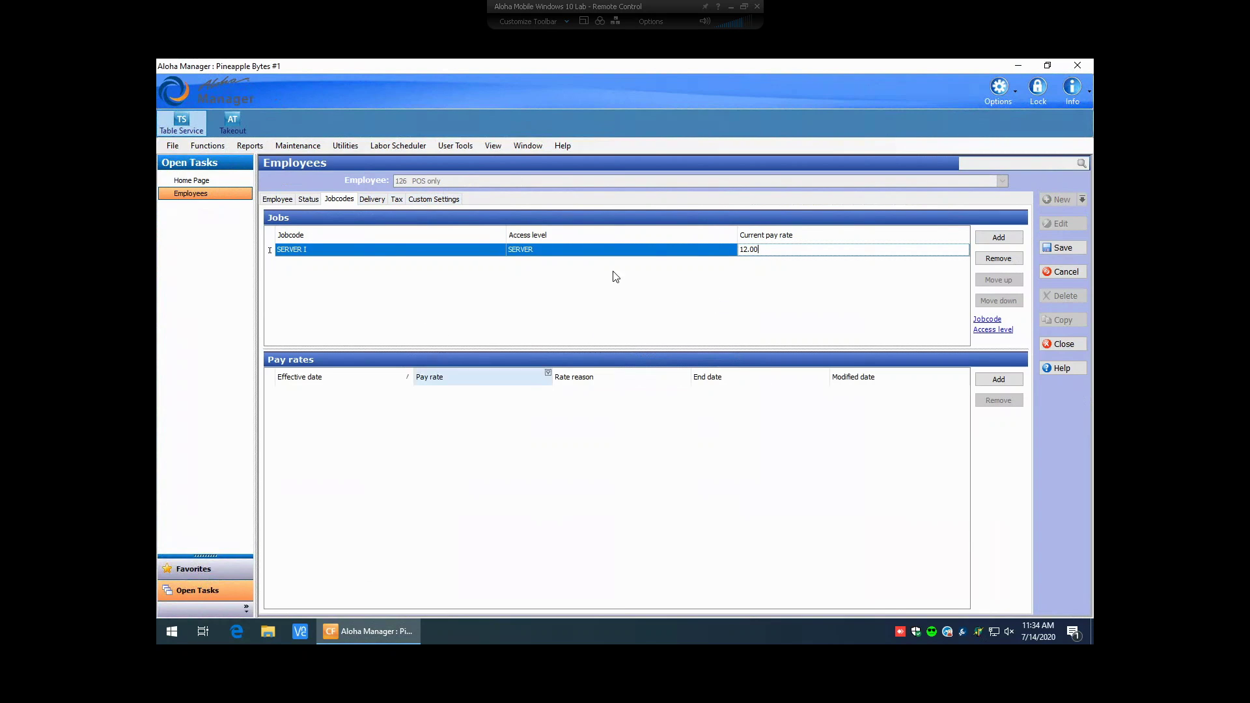
pyautogui.click(1064, 248)
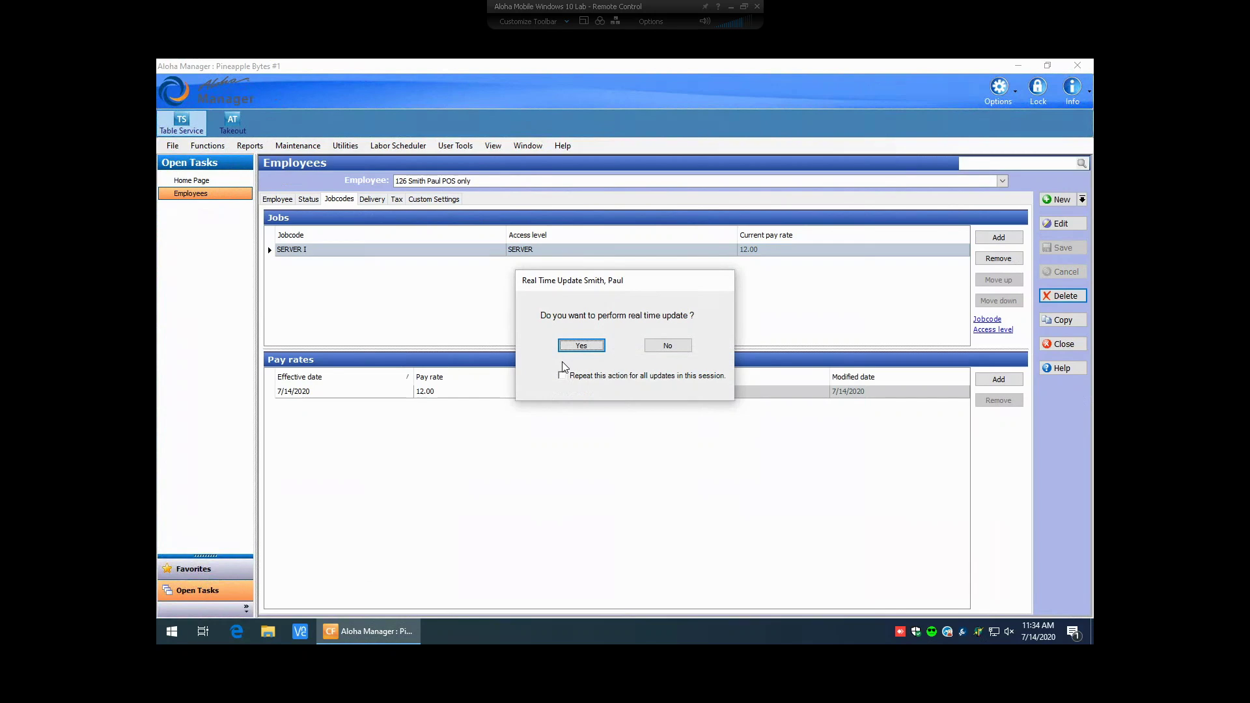
# Accept the real-time update so employee 126's 12.00 pay rate is applied
pyautogui.click(580, 349)
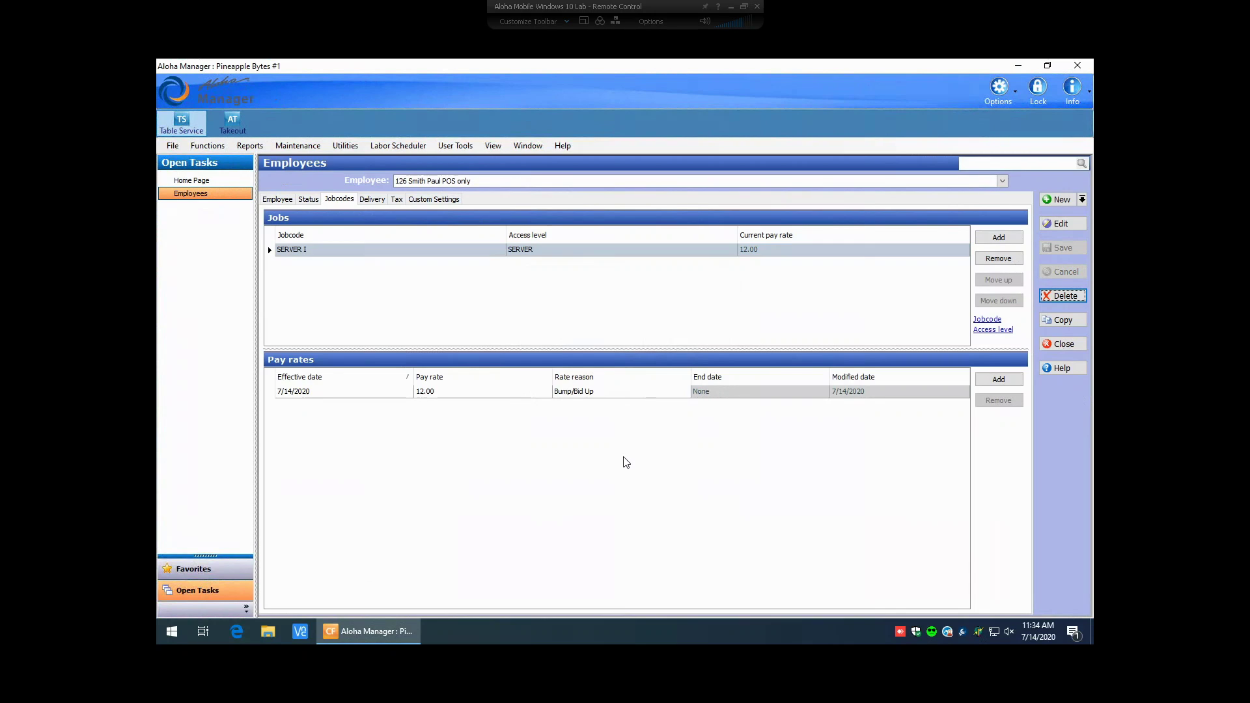
# Dismiss the Utilities > POS menu unused, close the Employees form, and reopen the Maintenance menu
pyautogui.click(339, 148)
pyautogui.moveTo(364, 189)
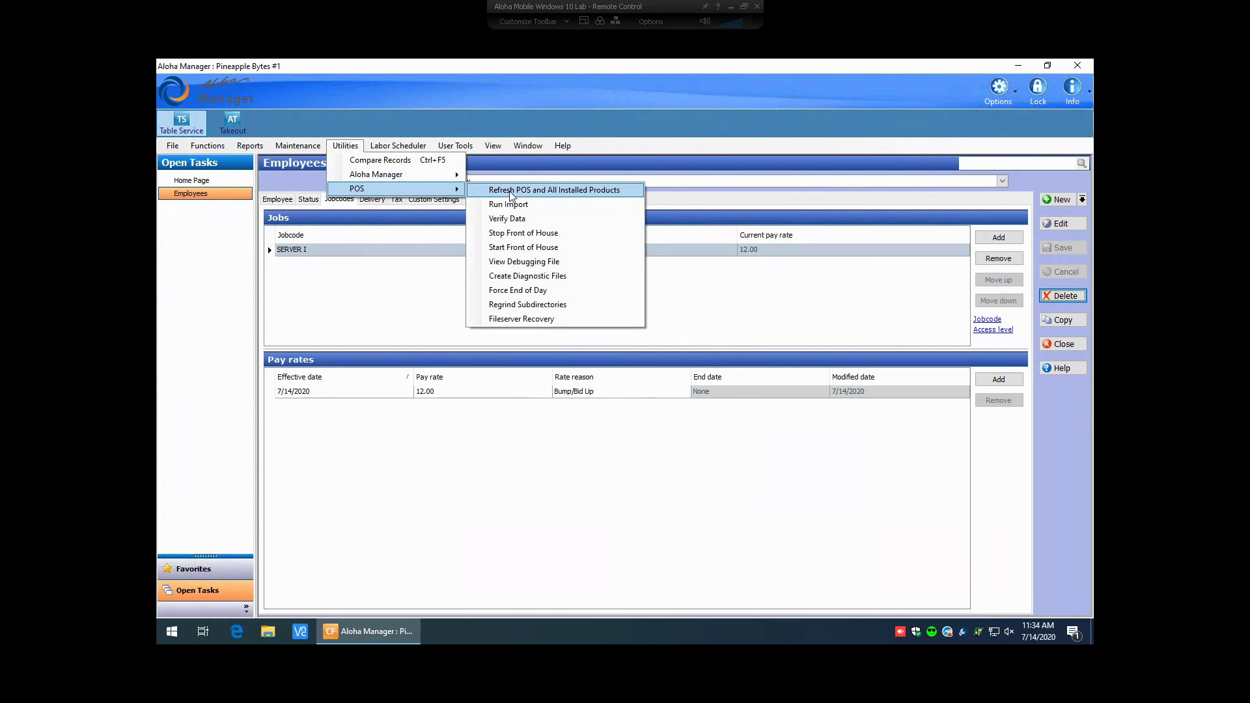
pyautogui.click(546, 556)
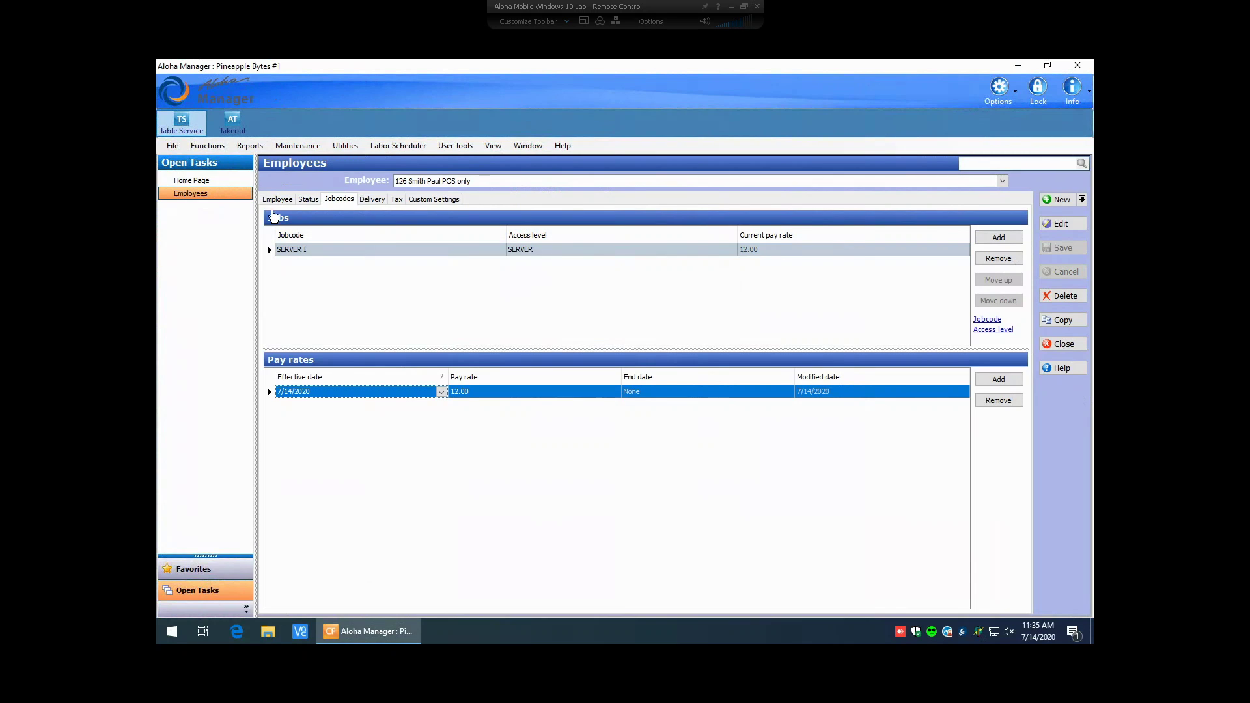
pyautogui.click(1064, 345)
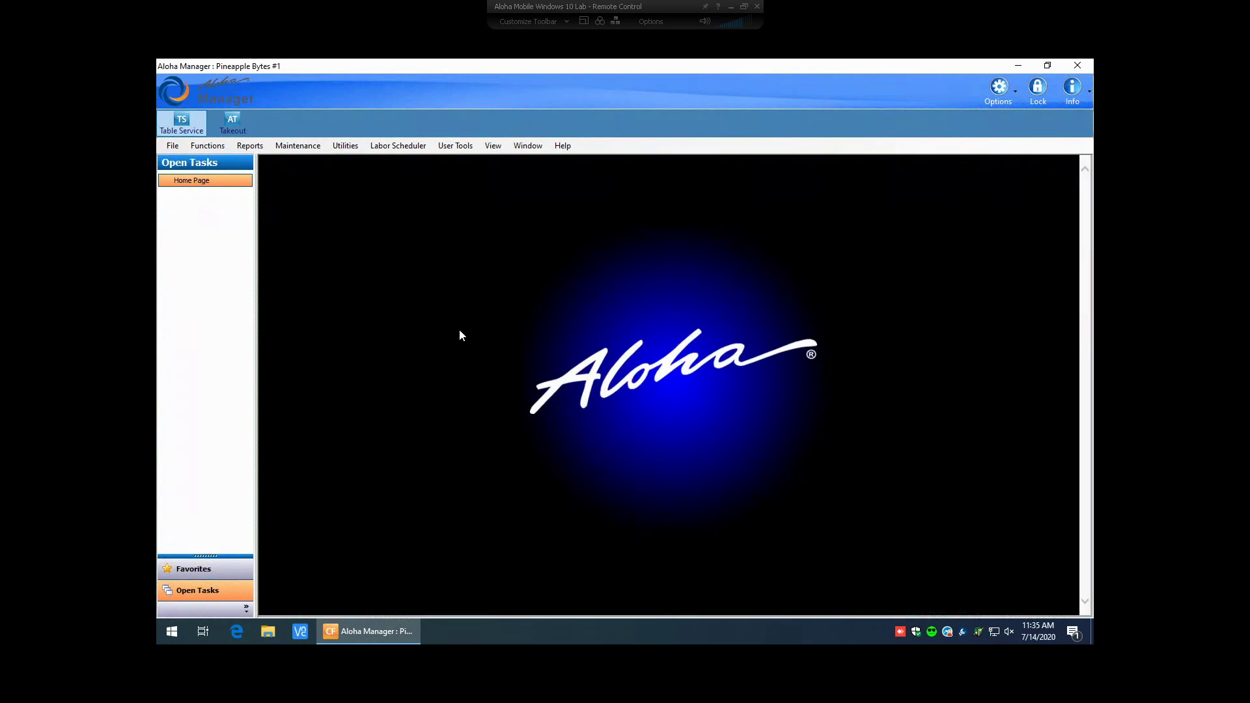
pyautogui.click(296, 146)
# Reopen Employees and create new POS-and-above-store employee 127
pyautogui.moveTo(298, 163)
pyautogui.click(399, 161)
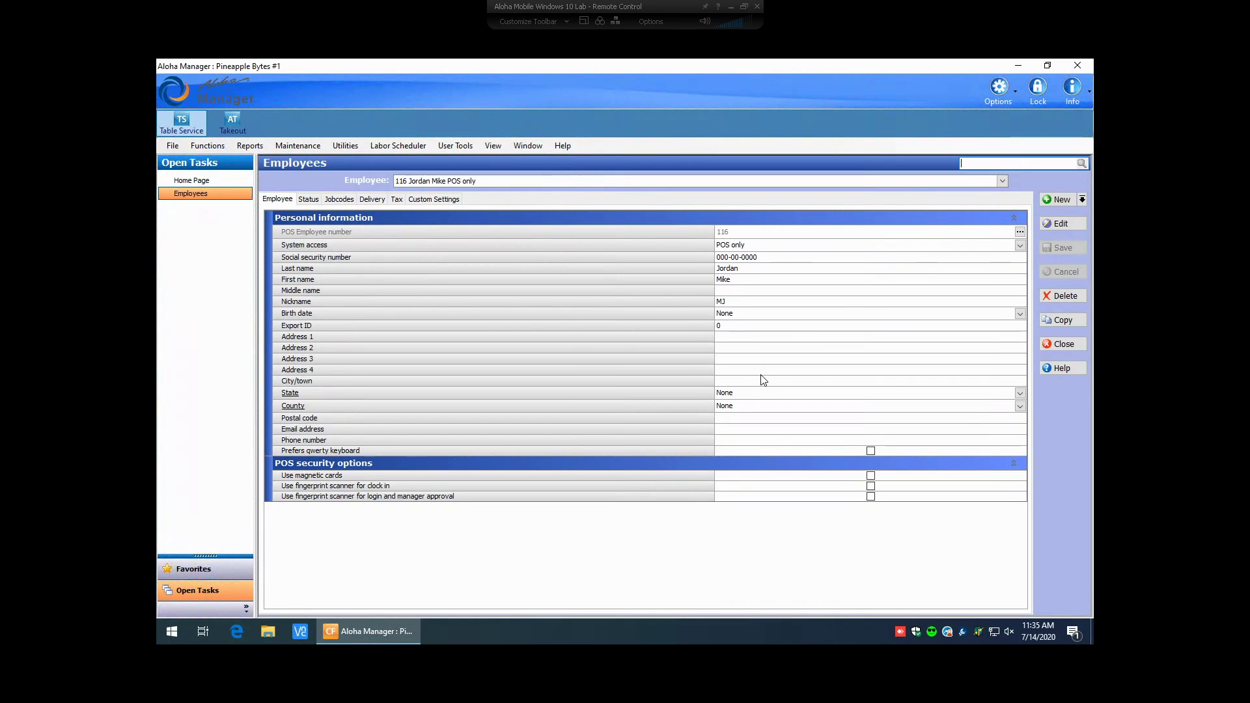
pyautogui.click(1083, 200)
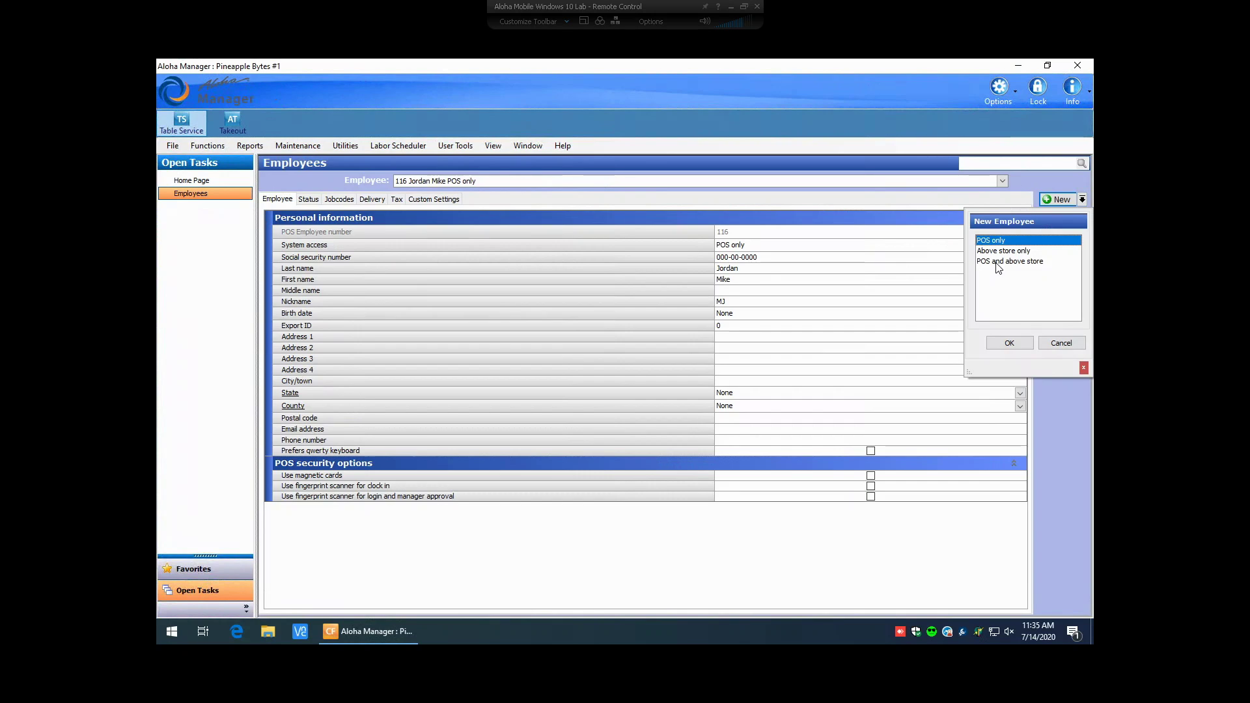
pyautogui.click(997, 262)
pyautogui.click(1006, 342)
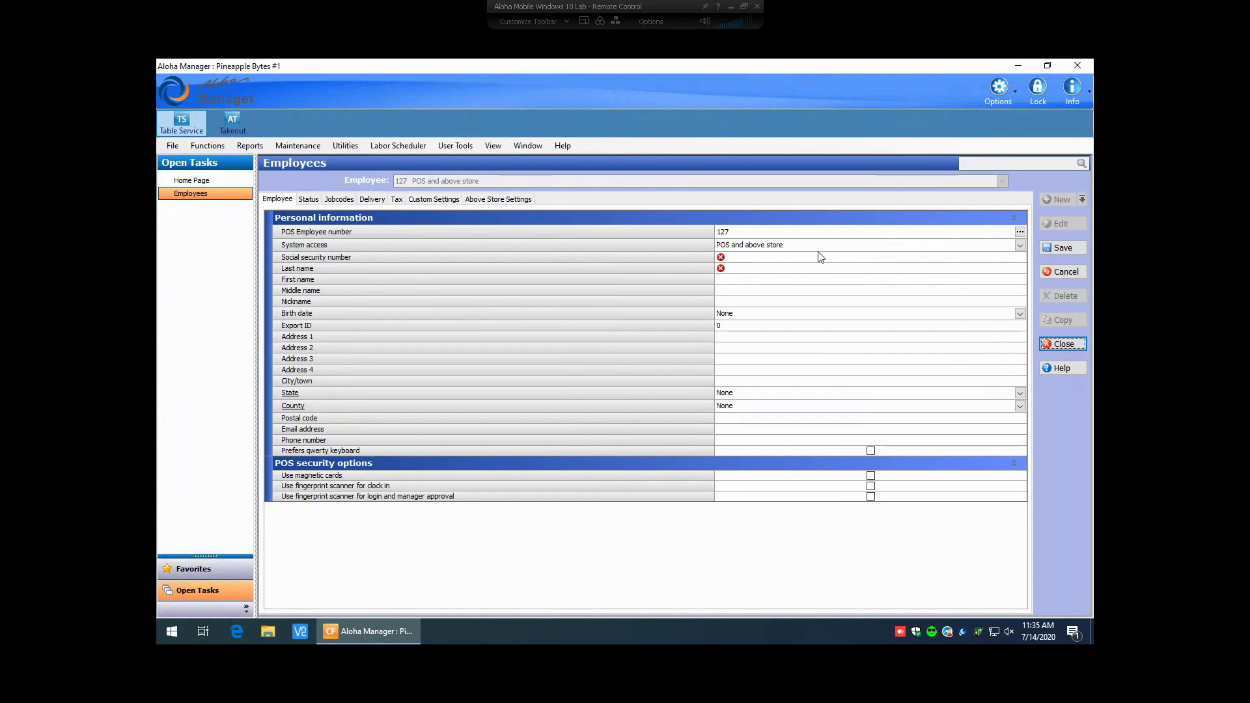
# Enter employee 127's SSN, last name, first name and nickname, then view the Status page
pyautogui.click(749, 260)
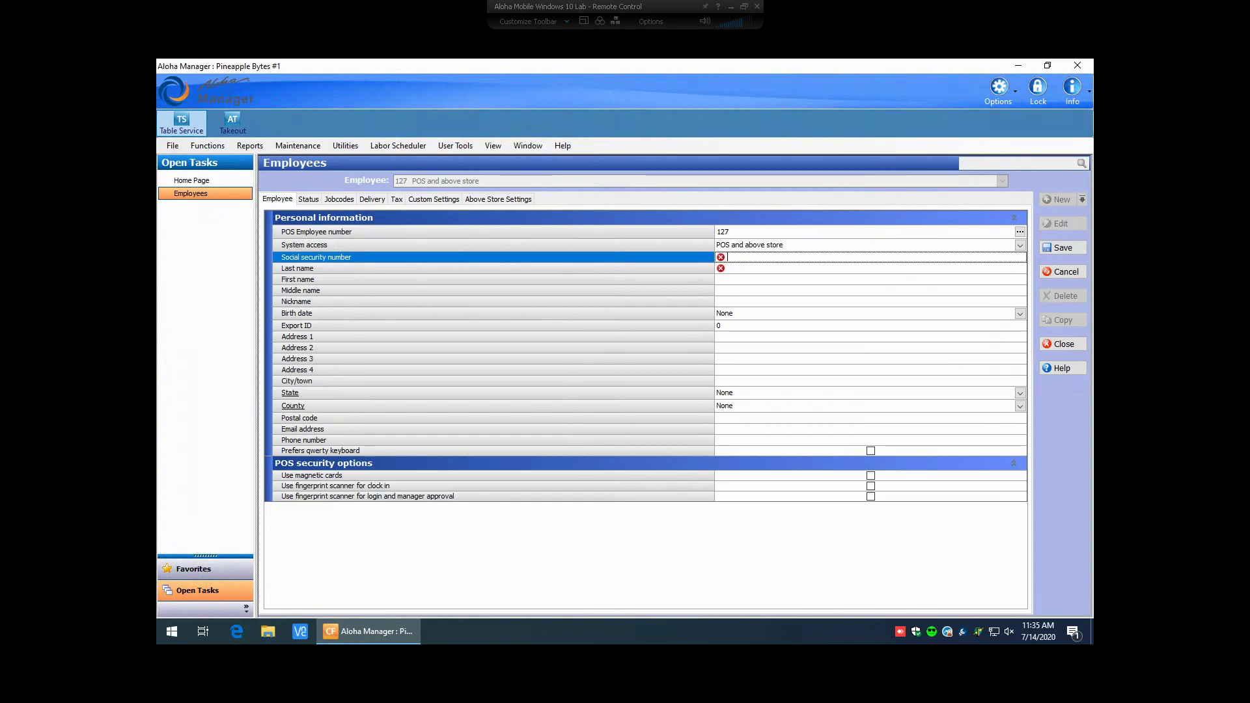
pyautogui.write('111-')
pyautogui.write('11-1111111')
pyautogui.press('Tab')
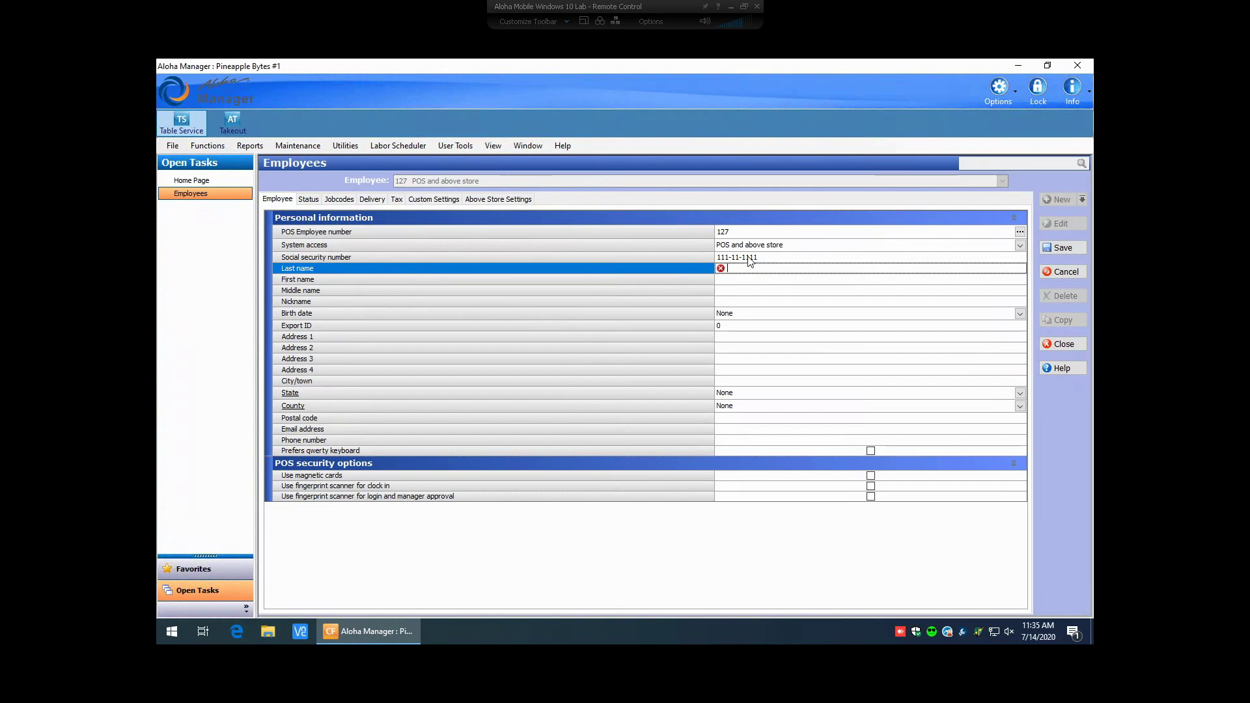
pyautogui.press('Tab')
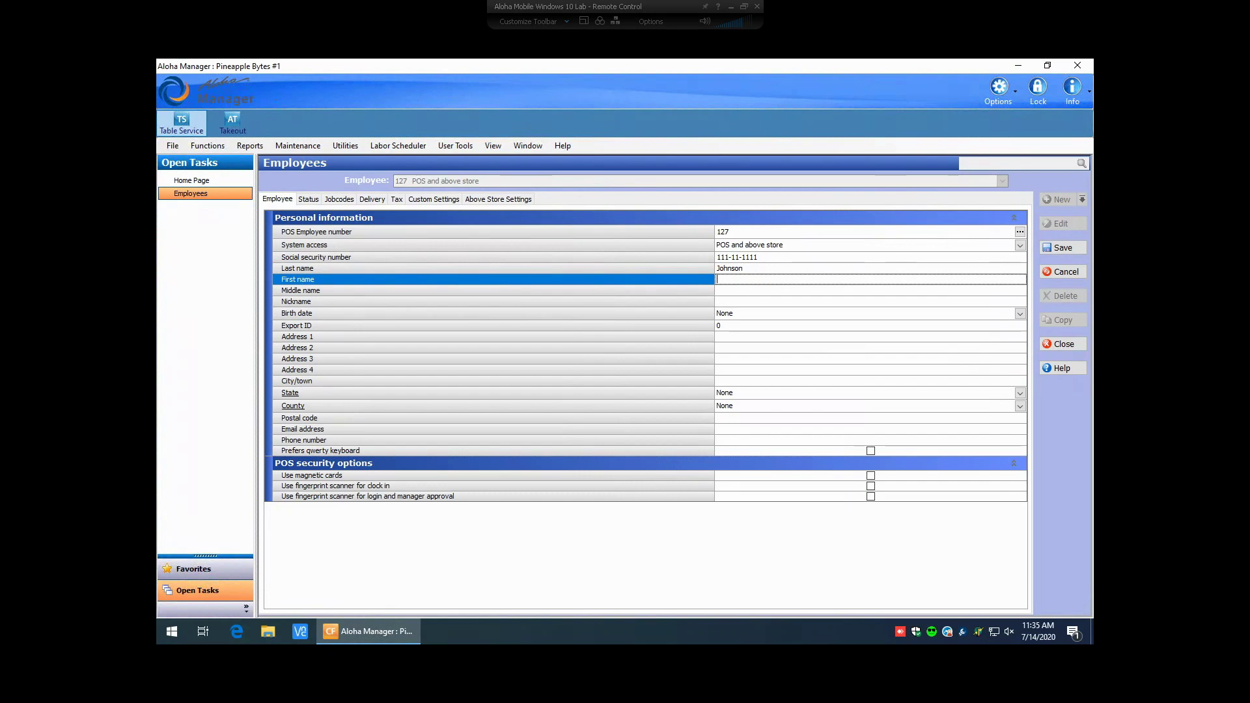
pyautogui.click(722, 302)
pyautogui.write('Randy')
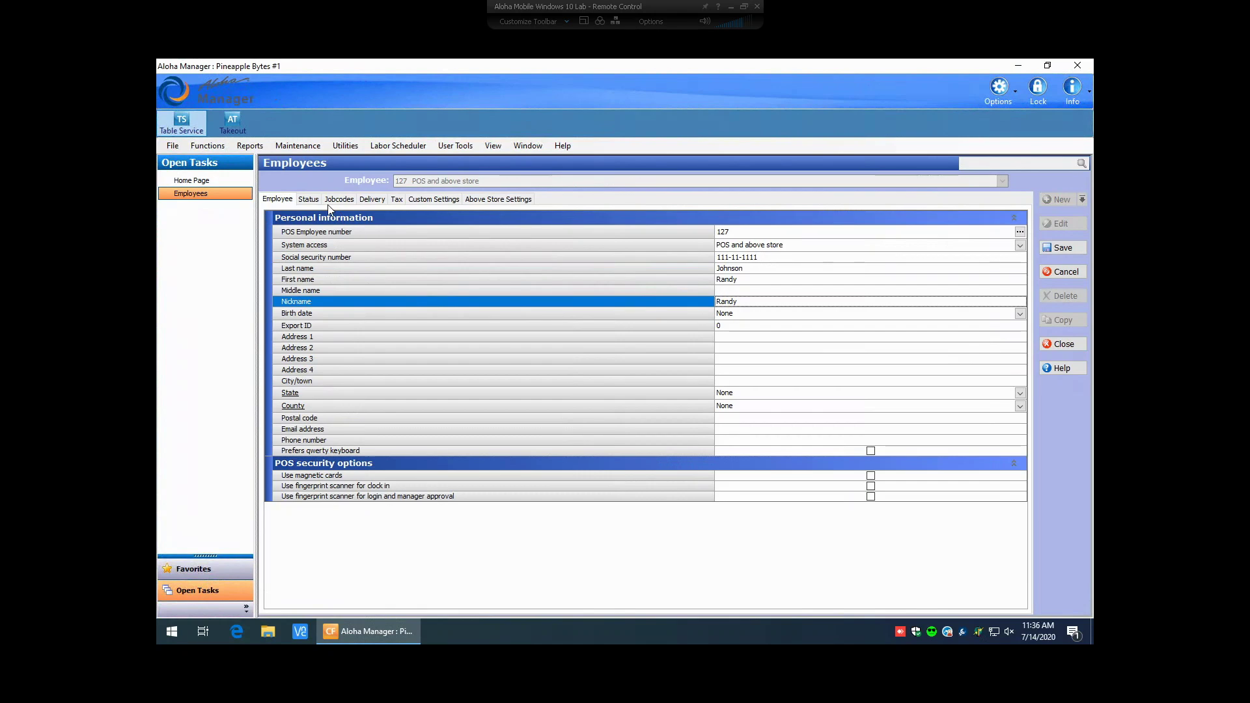
pyautogui.click(308, 199)
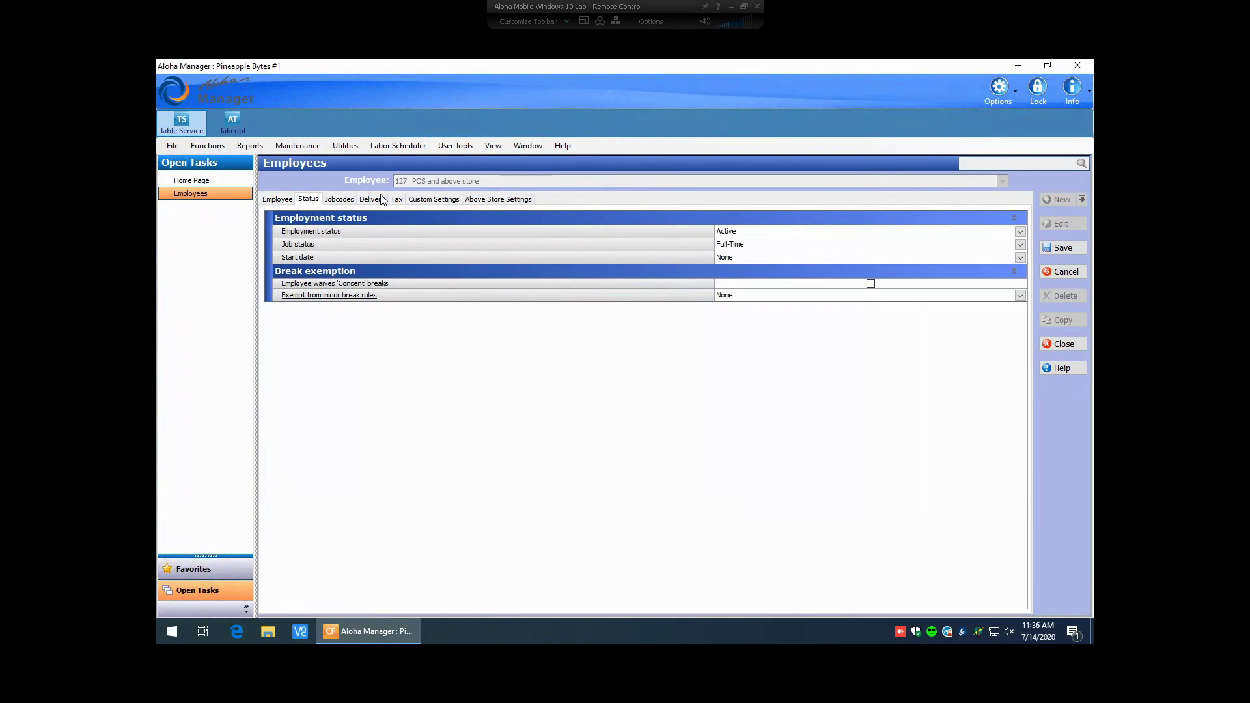
# On the Jobcodes page, add a SERVER I job with MANAGER access level to employee 127
pyautogui.click(340, 200)
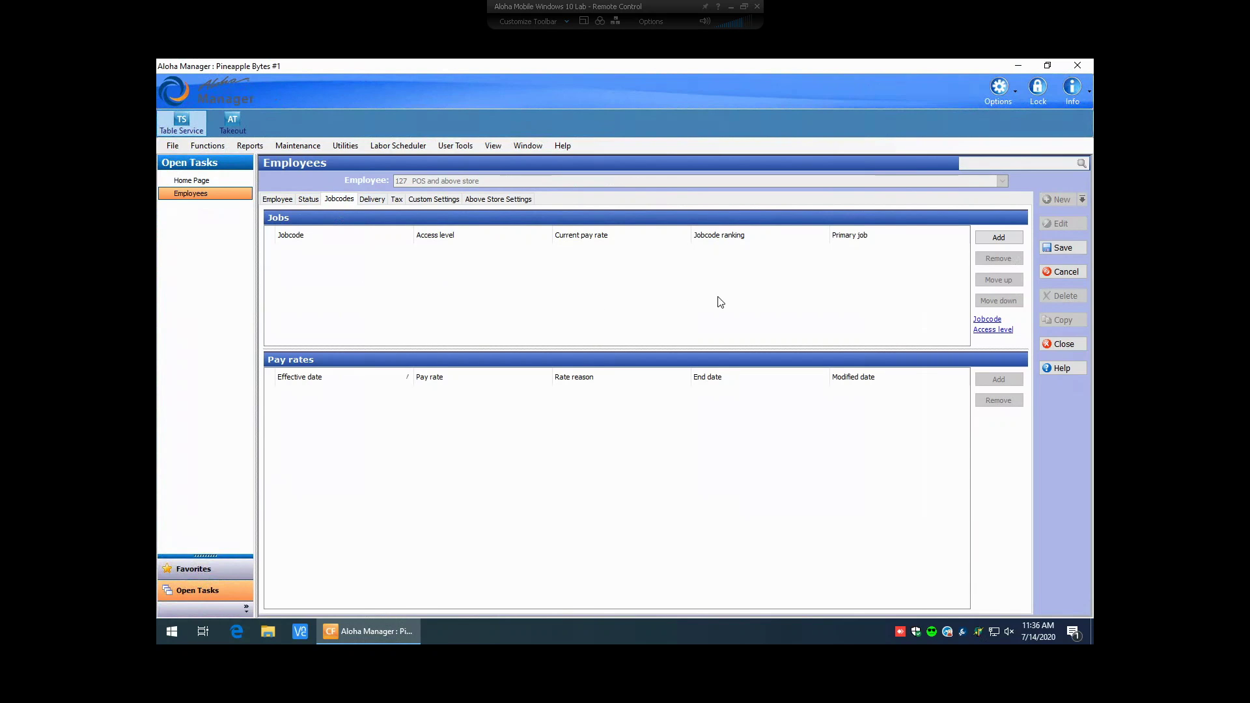
pyautogui.click(998, 237)
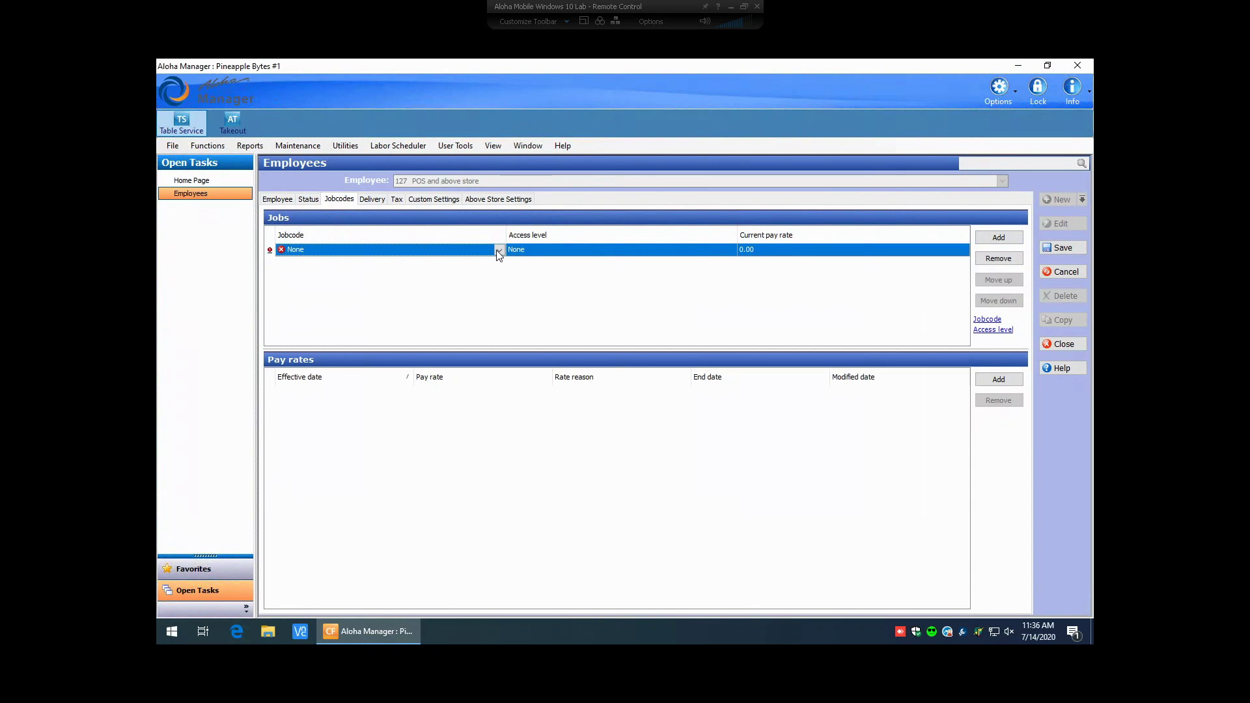
pyautogui.click(499, 251)
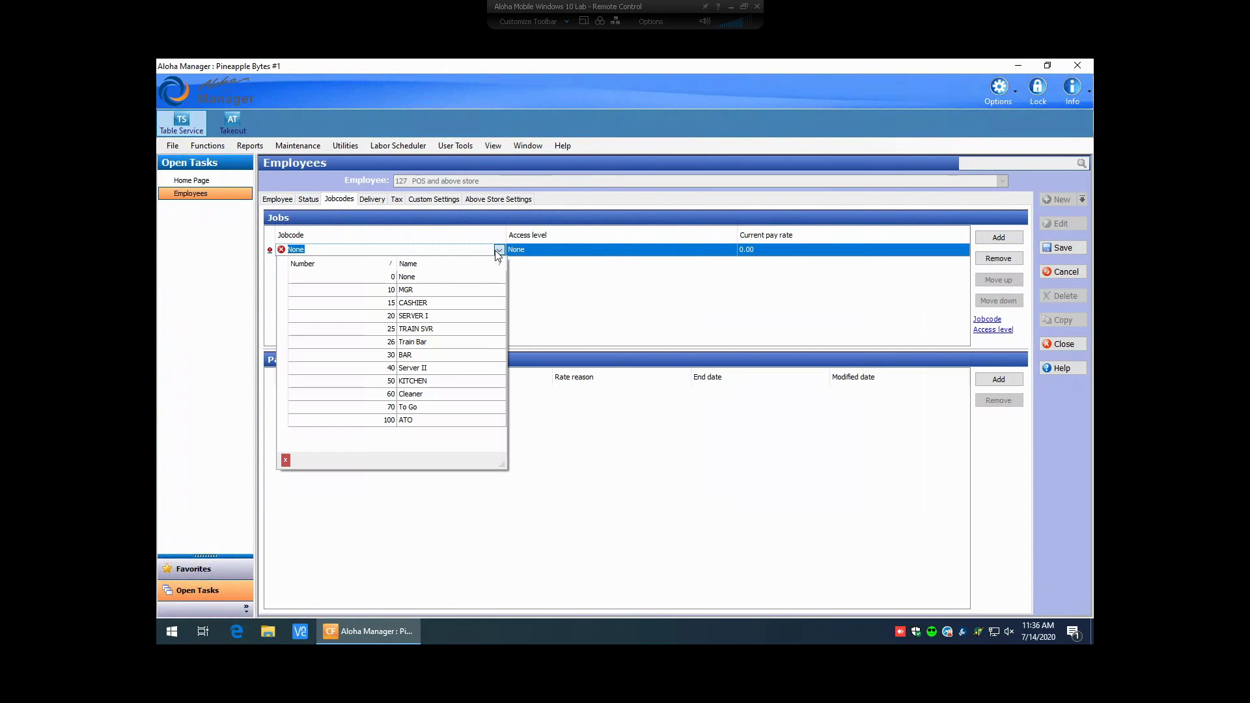
pyautogui.click(408, 317)
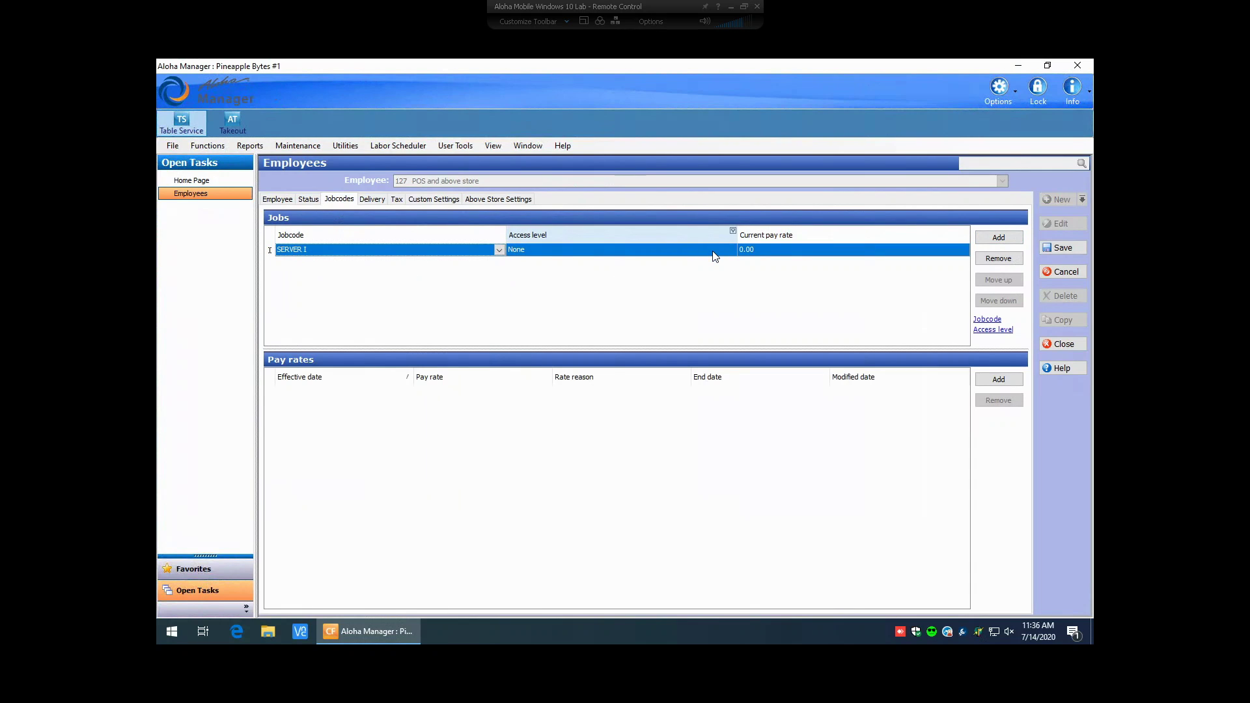
pyautogui.click(728, 251)
pyautogui.click(729, 250)
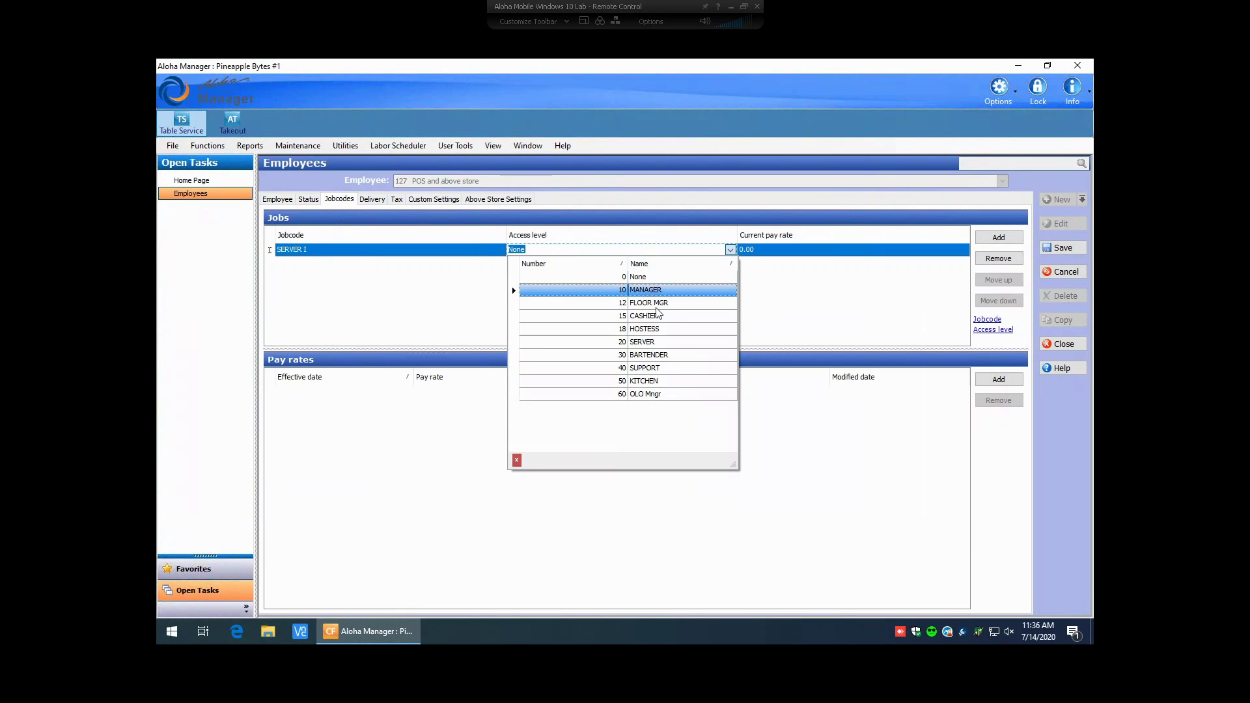
pyautogui.click(646, 292)
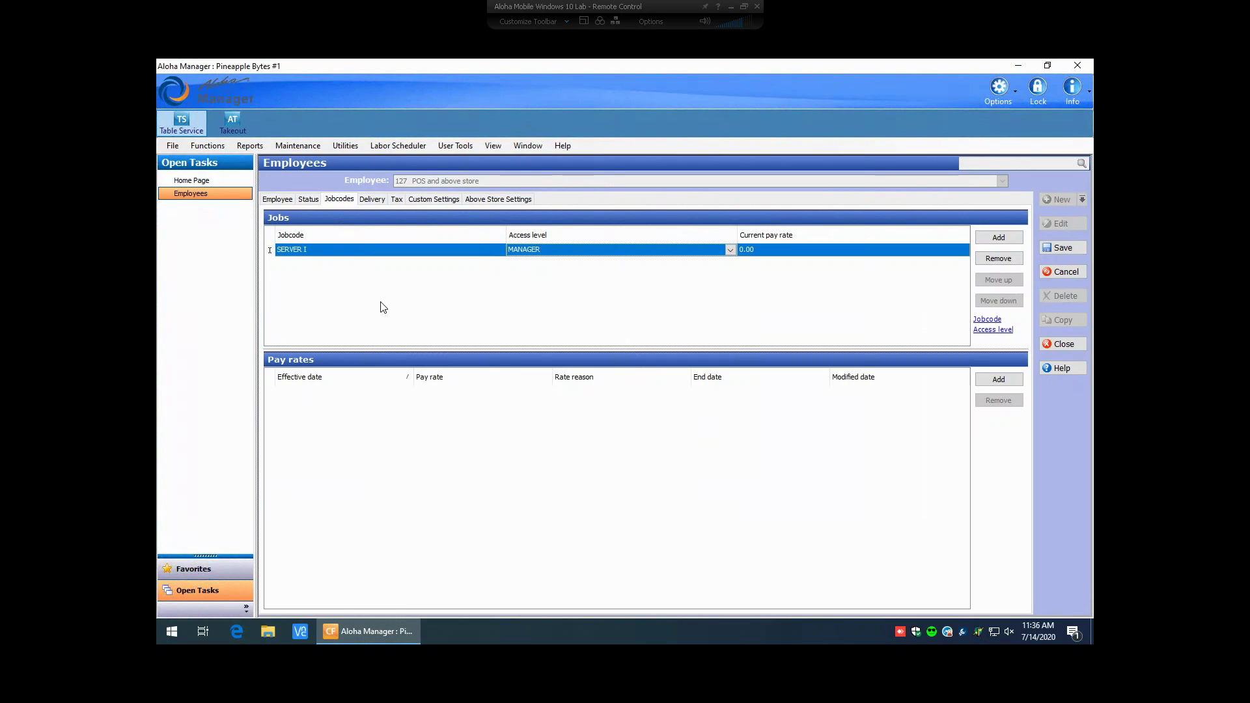
# Change the SERVER I job's current pay rate from 0.00 to 14.00
pyautogui.click(766, 250)
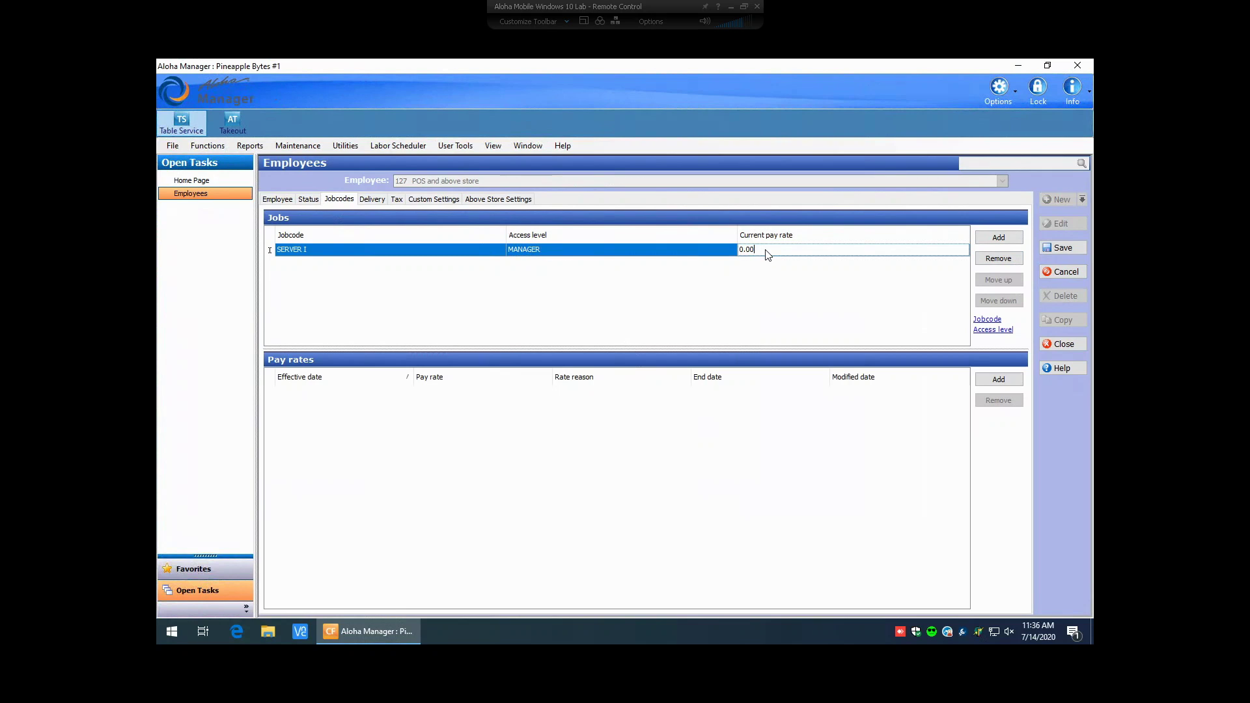
pyautogui.hotkey('ctrl', 'a')
pyautogui.write('14.00')
# In Above Store Settings, enter 127 as the employee's username and view the security roles
pyautogui.click(482, 202)
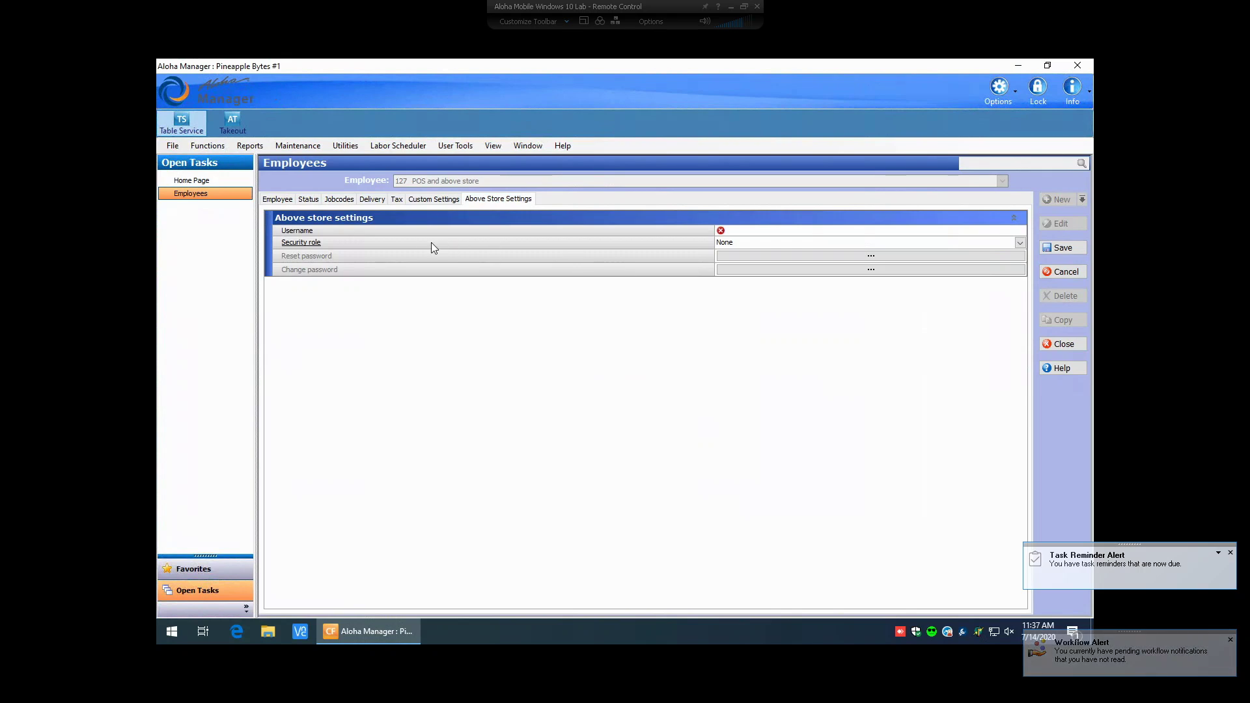
pyautogui.click(750, 233)
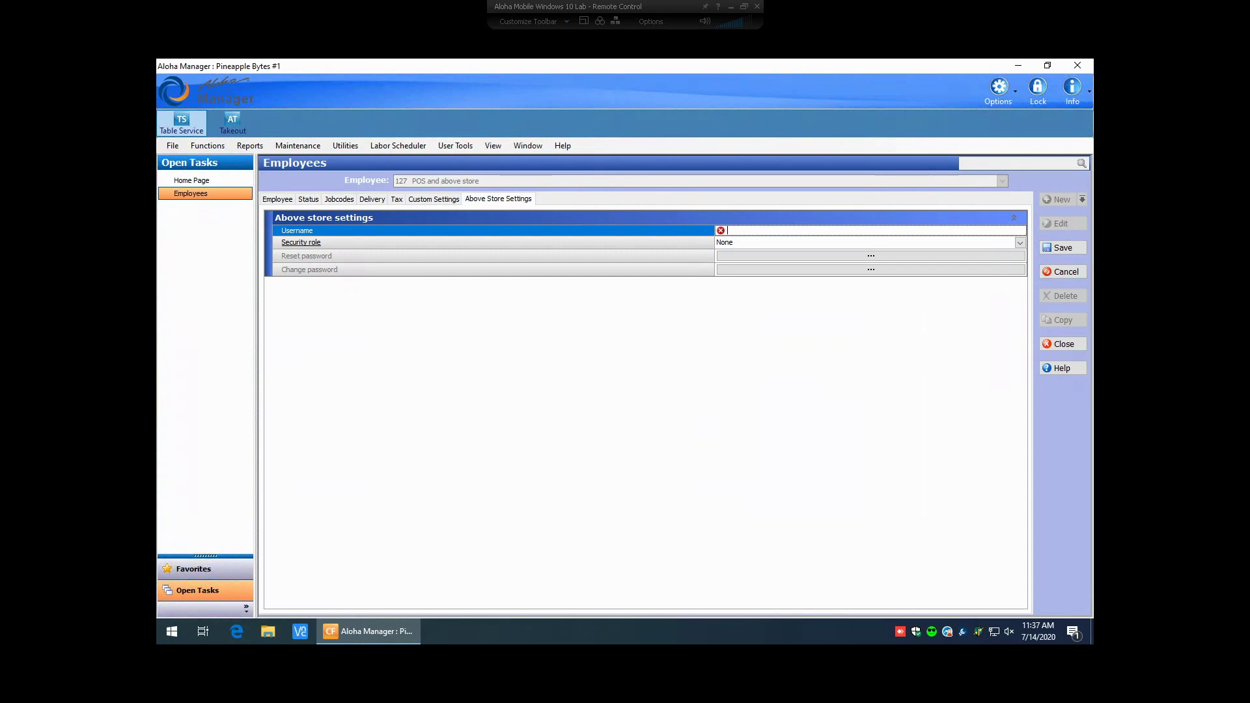
pyautogui.write('127')
pyautogui.click(1019, 244)
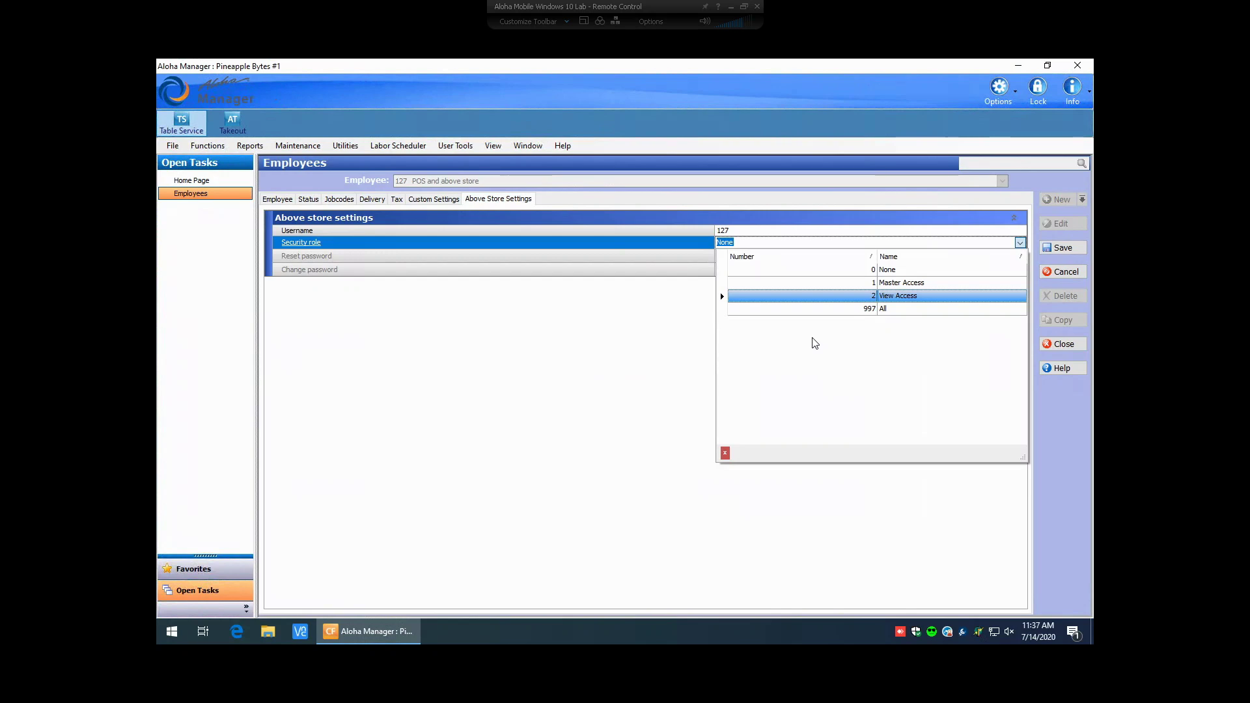
# Assign the Master Access security role, then save with a real-time update
pyautogui.click(891, 286)
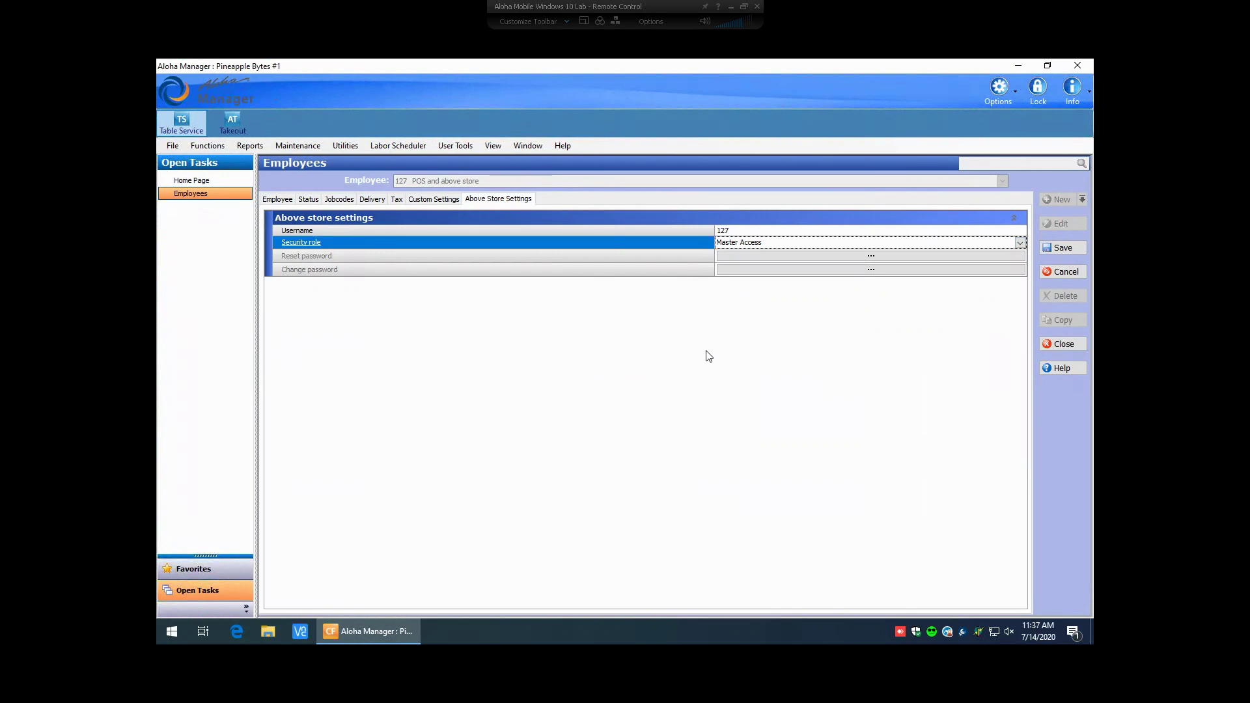
pyautogui.click(1054, 247)
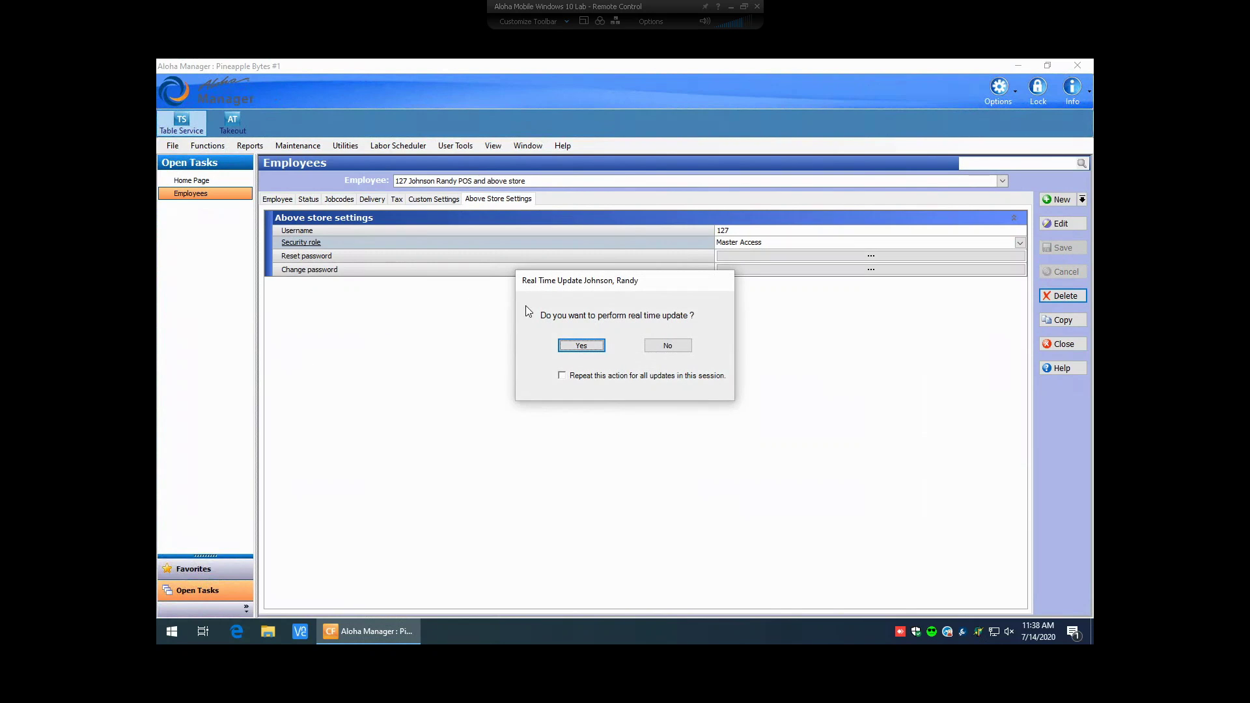
pyautogui.click(575, 347)
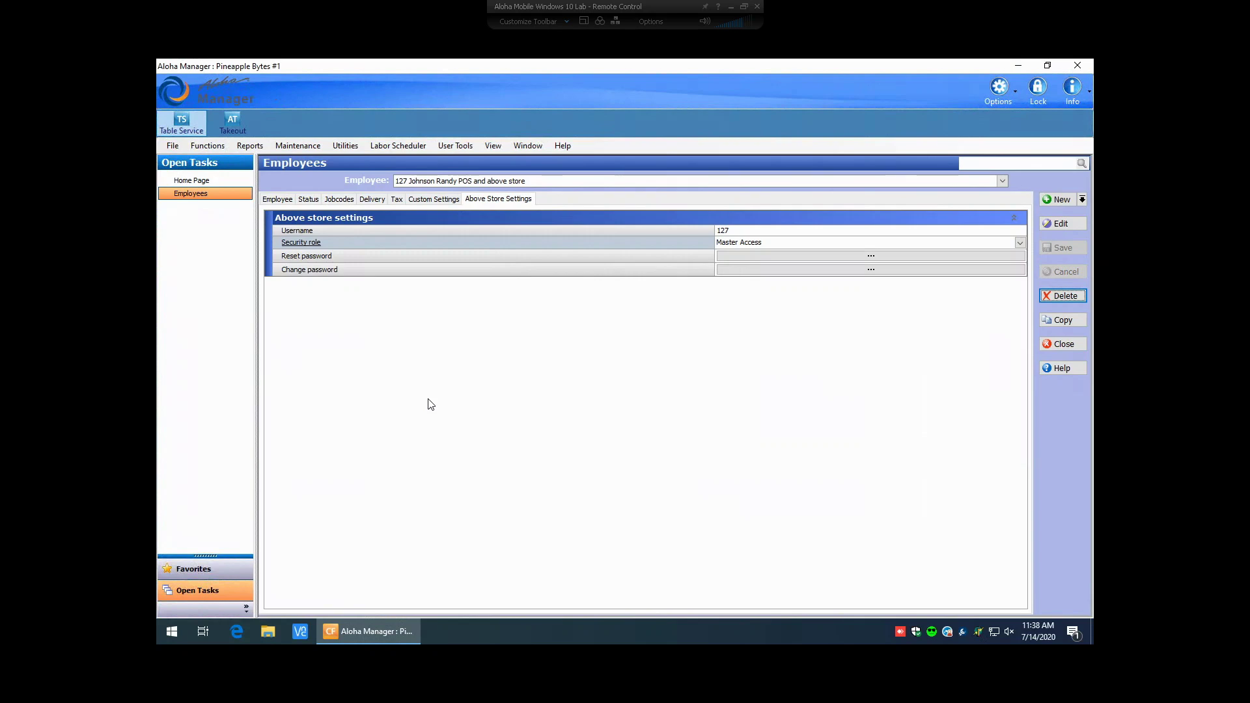
# Log out of Aloha Manager and sign back in with user name 127
pyautogui.click(173, 146)
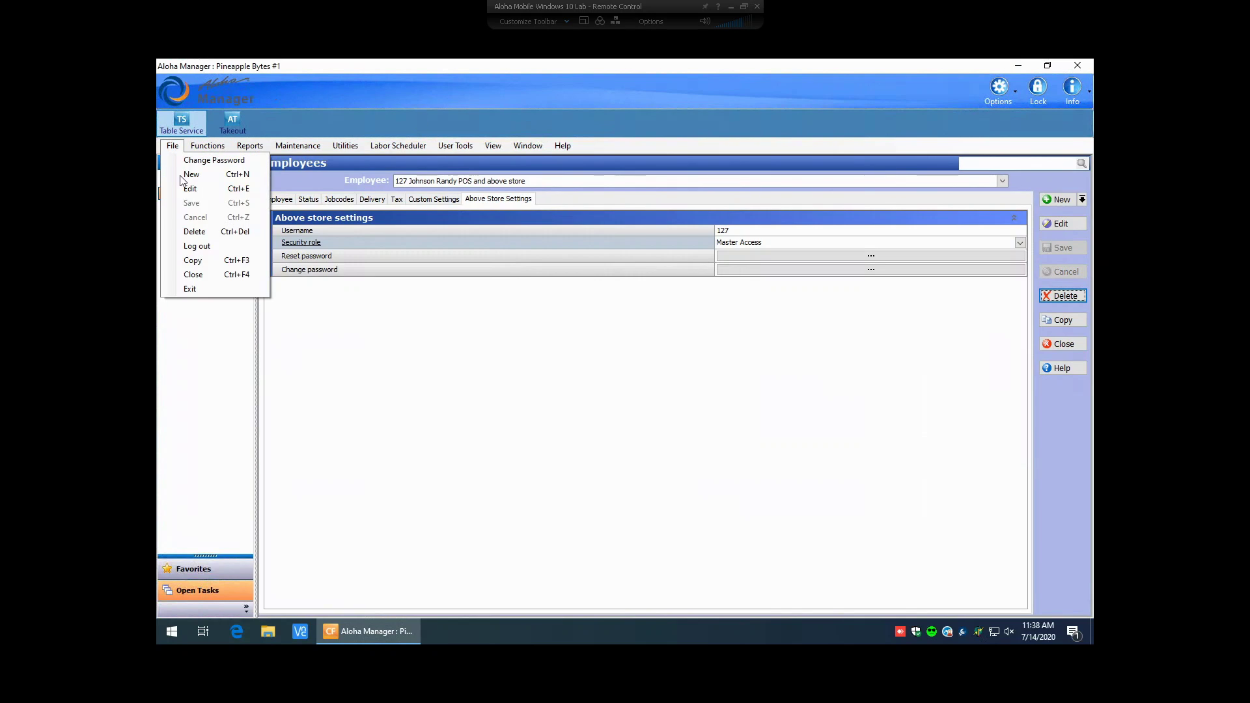
pyautogui.click(197, 246)
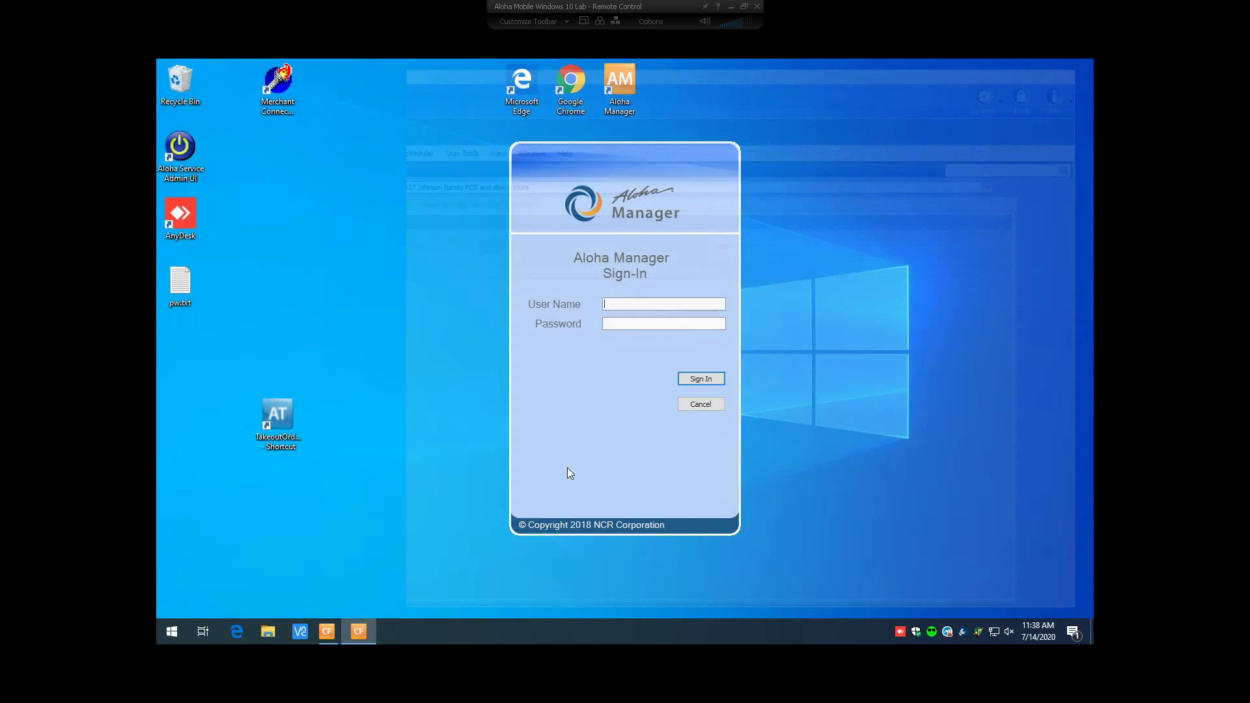
pyautogui.write('127')
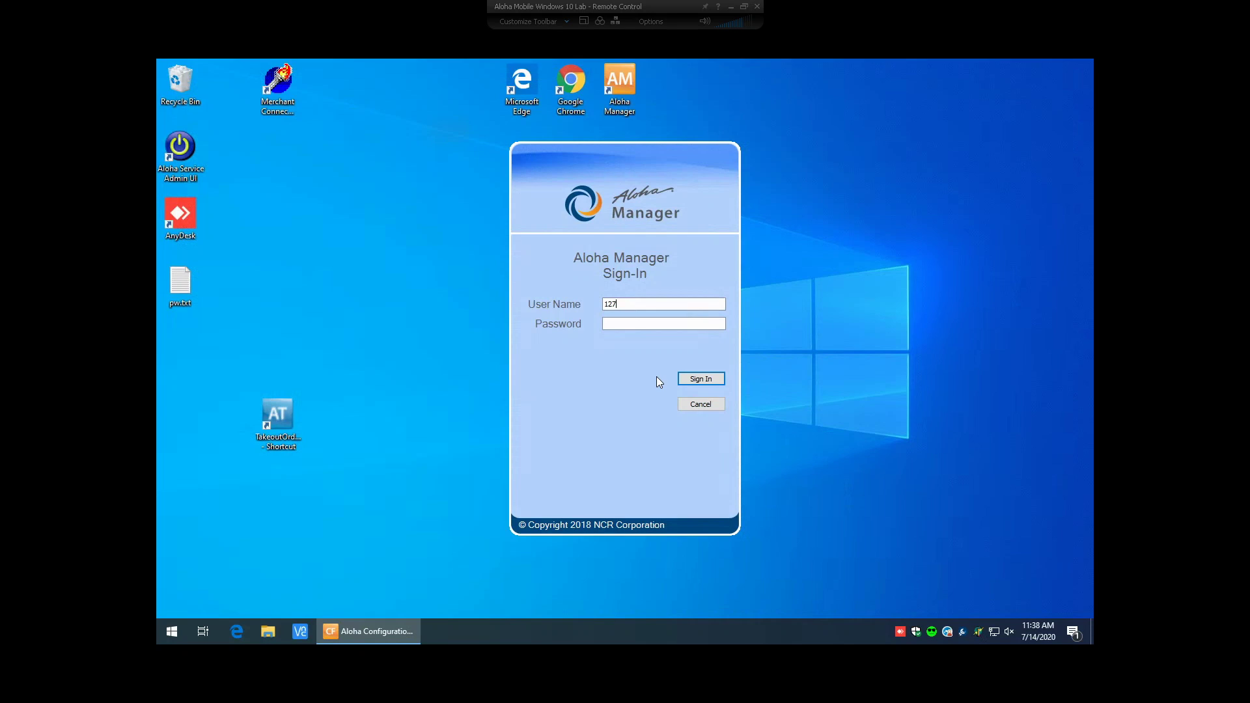
pyautogui.click(682, 378)
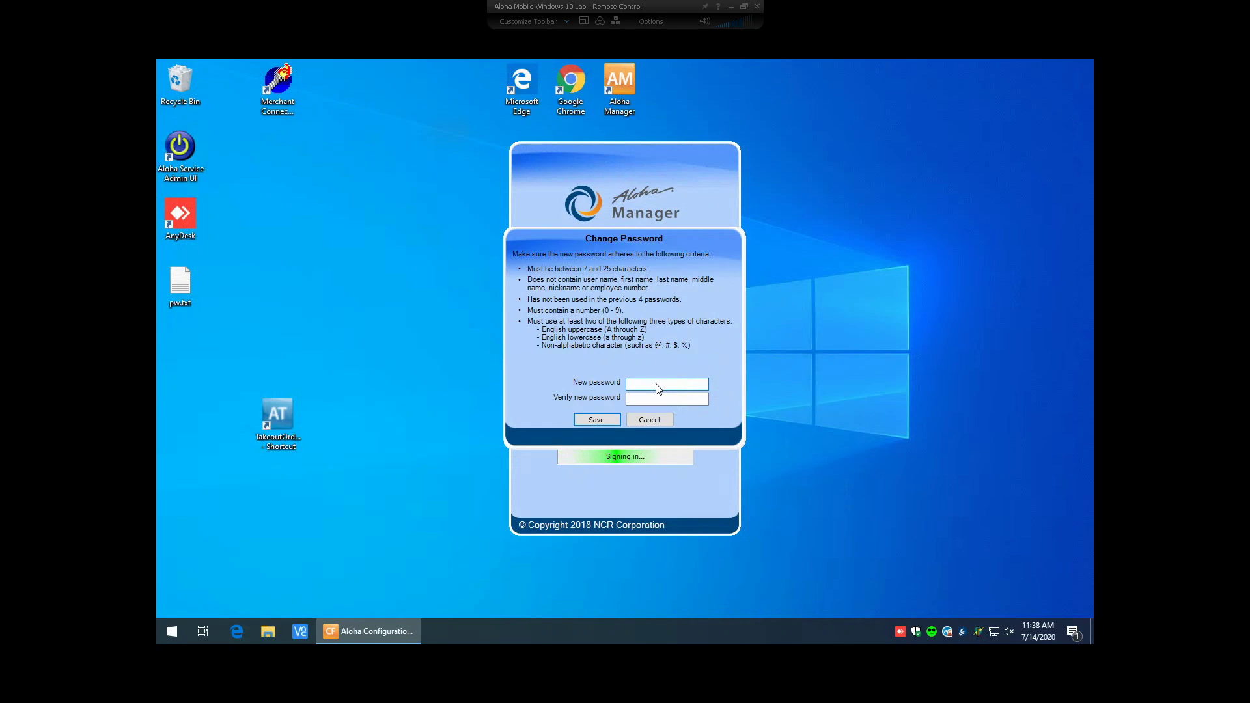